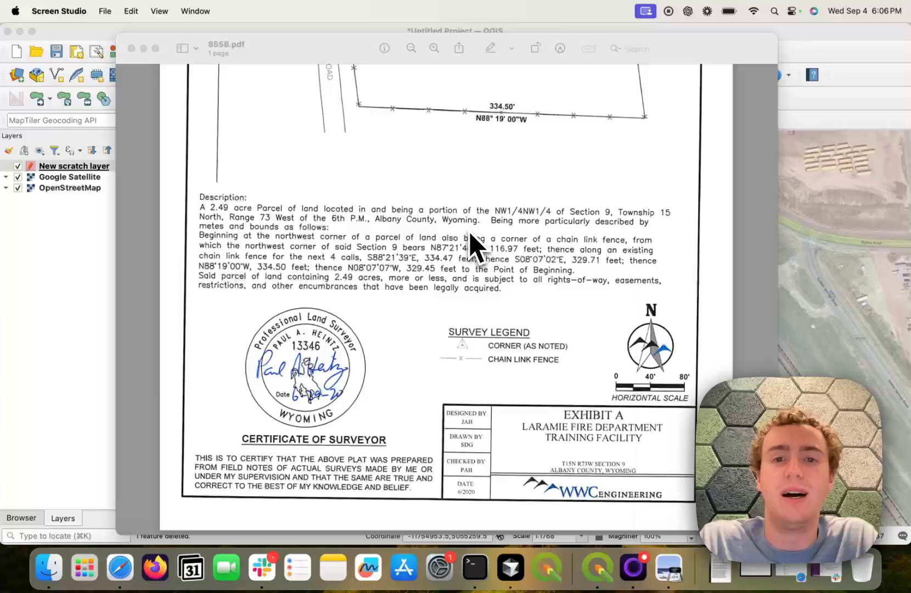
left_click(467, 245)
key("super+Tab")
left_click(251, 11)
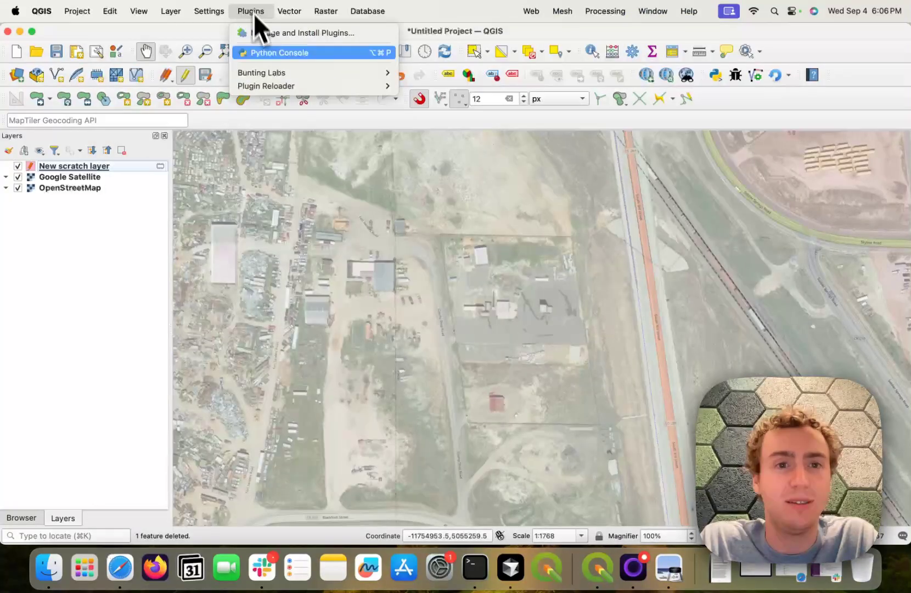
left_click(263, 33)
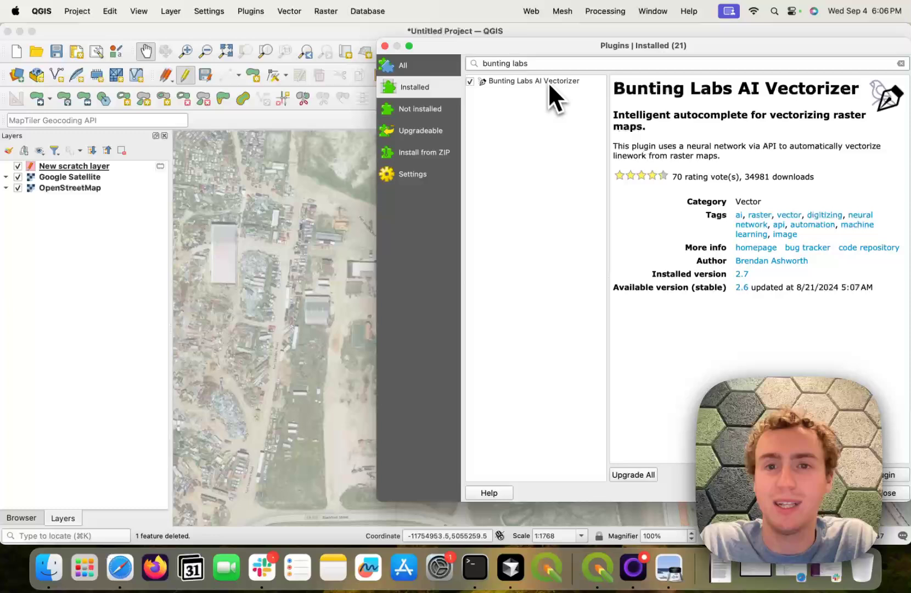
left_click(548, 83)
left_click(888, 493)
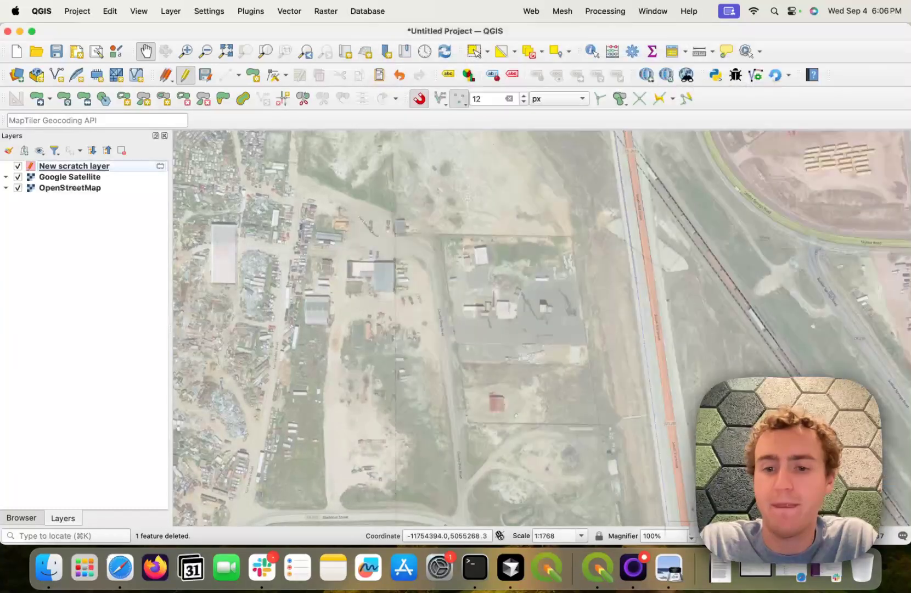
left_click(678, 590)
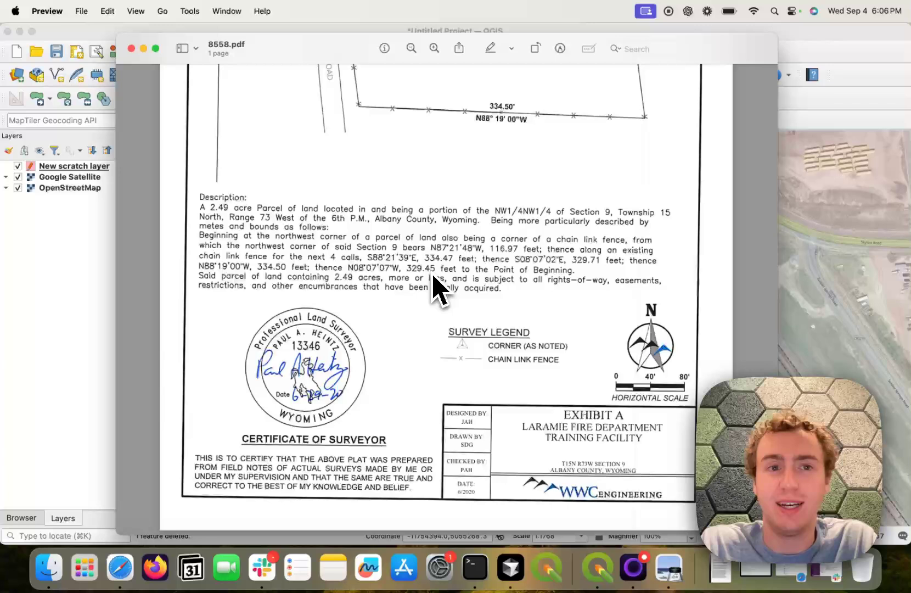
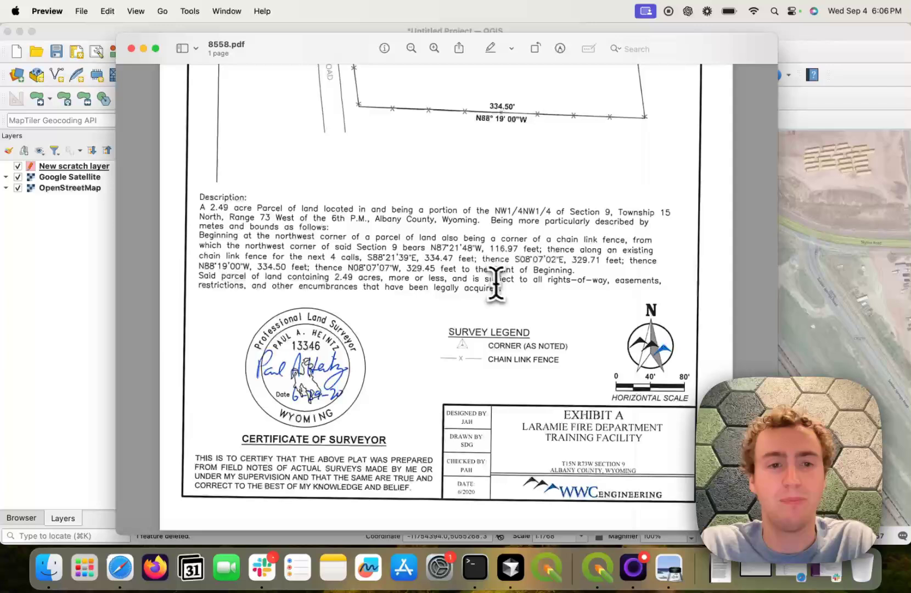
Scroll through the 8558.pdf plat in Preview to read its drawing and metes-and-bounds description.
scroll(327, 197, "up", 10)
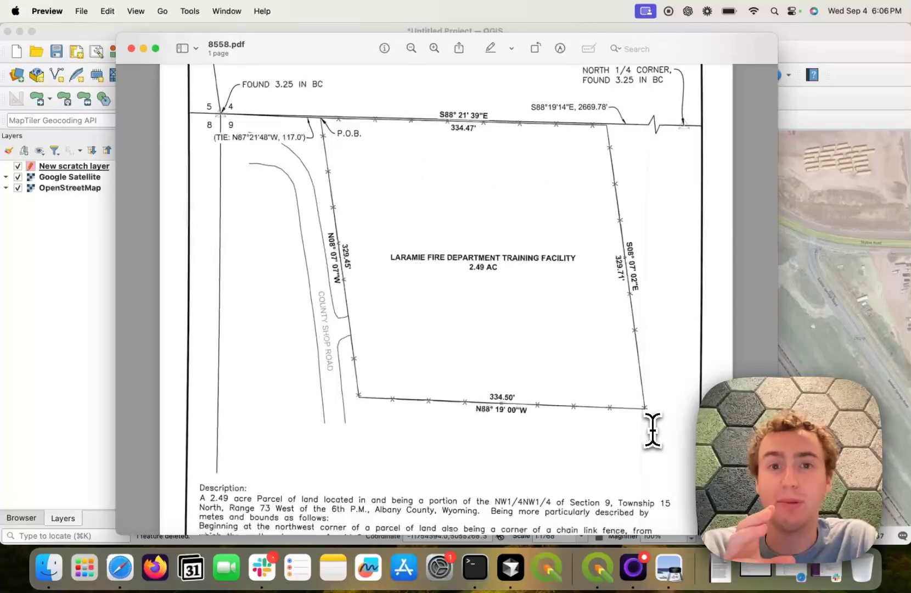
scroll(653, 431, "down", 8)
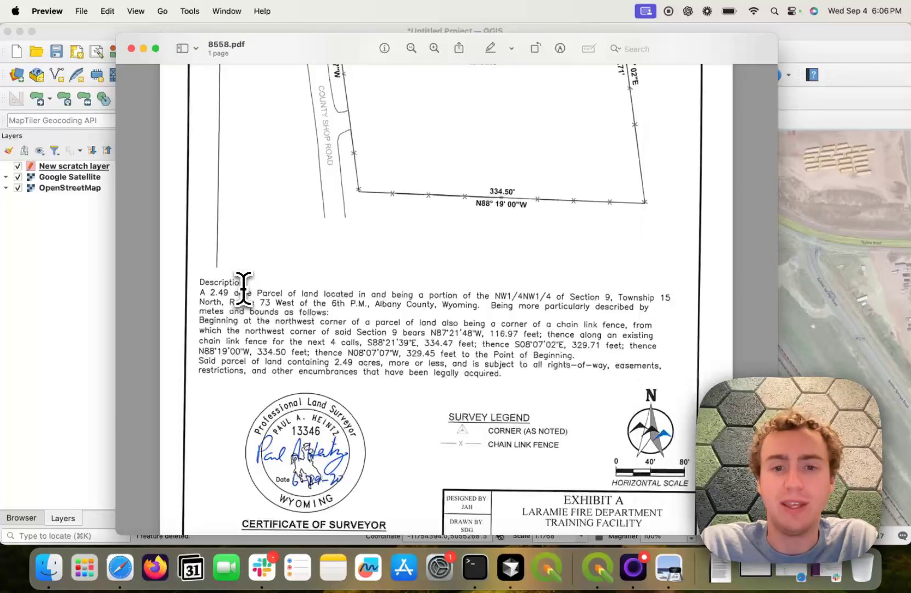
scroll(249, 296, "up", 3)
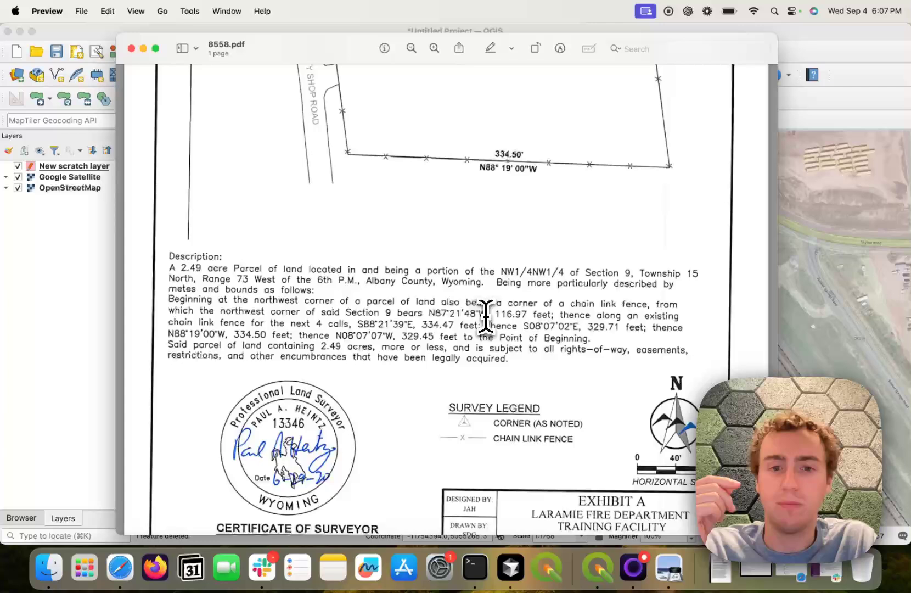
scroll(486, 316, "down", 5)
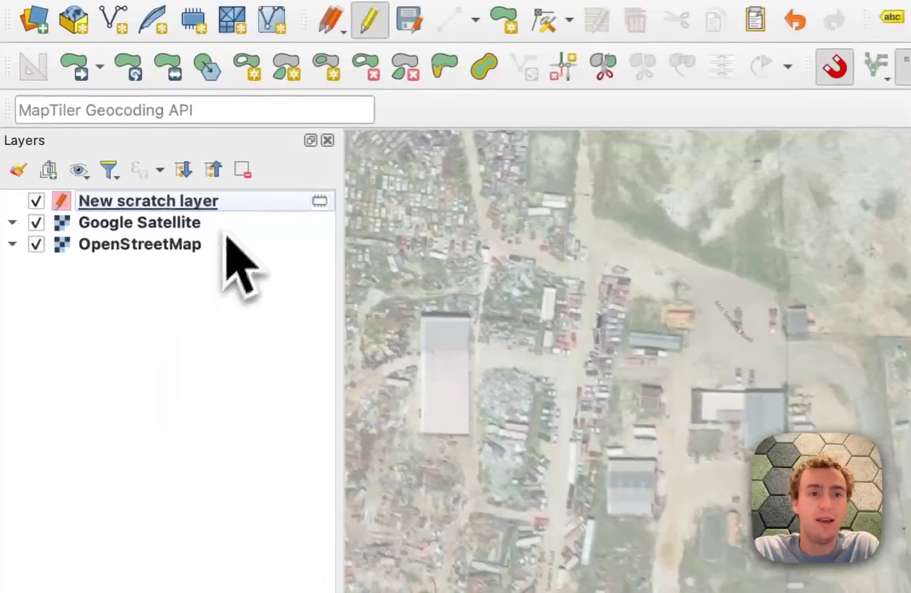
On the New scratch layer, place the first polygon vertex at the parcel's northwest fence corner.
left_click(110, 167)
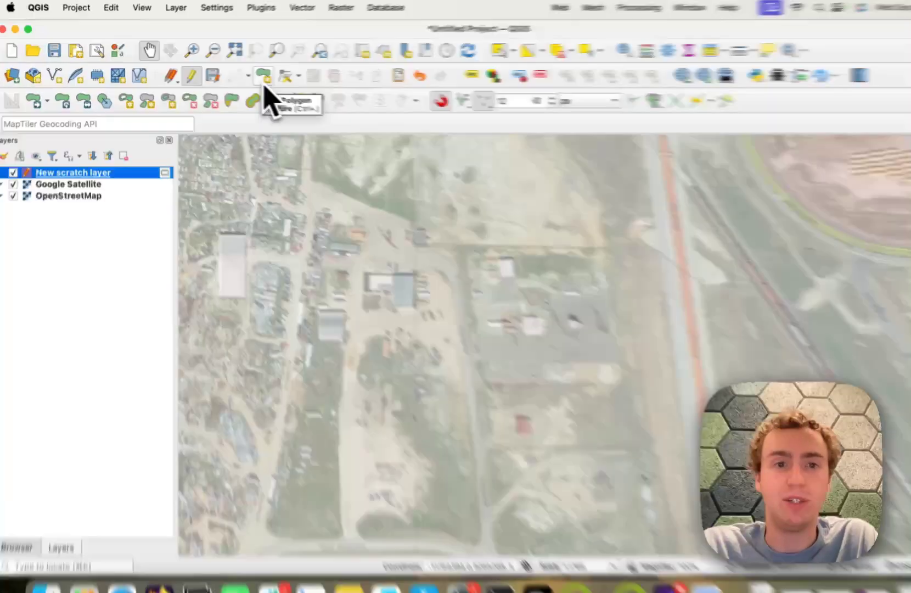
left_click(254, 78)
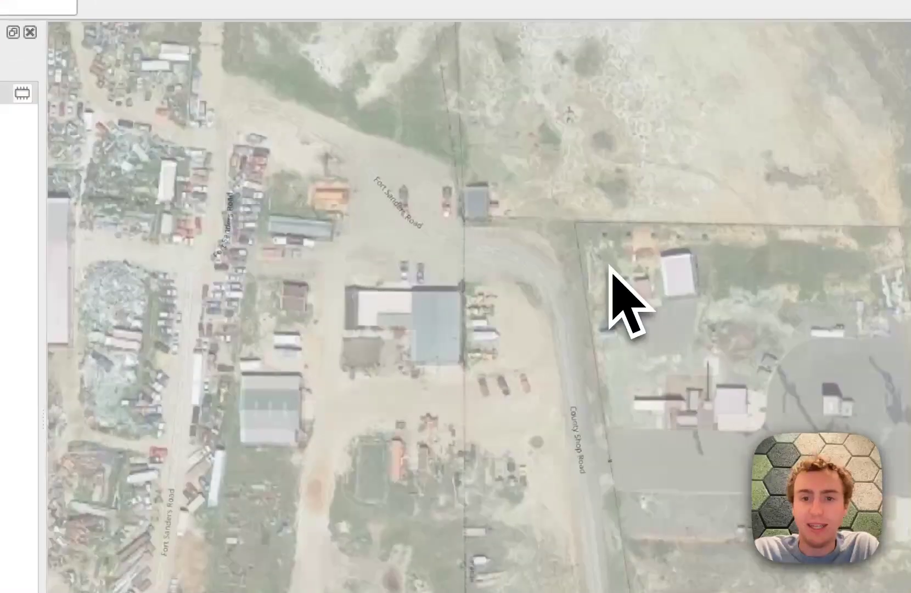
scroll(626, 296, "up", 2)
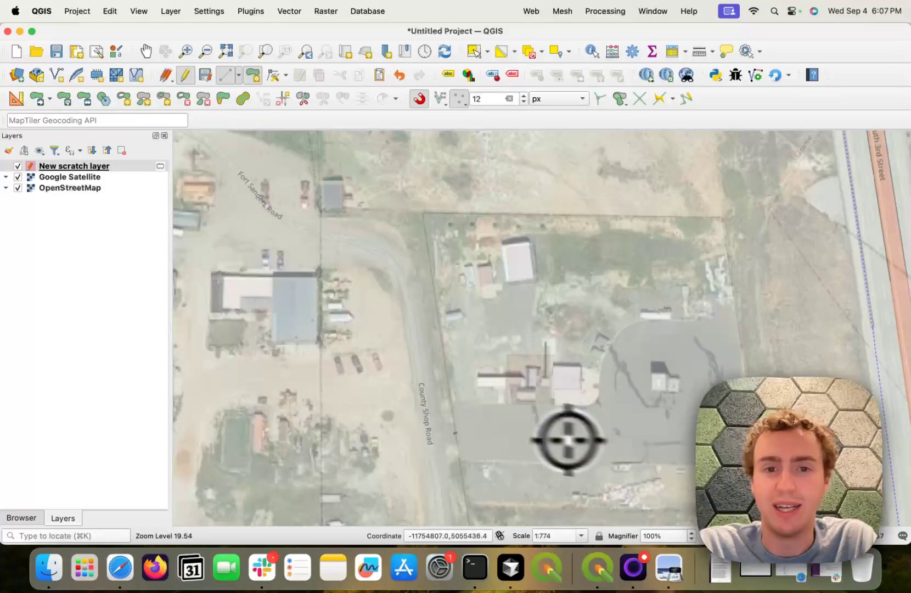
scroll(431, 214, "up", 1)
scroll(430, 213, "up", 2)
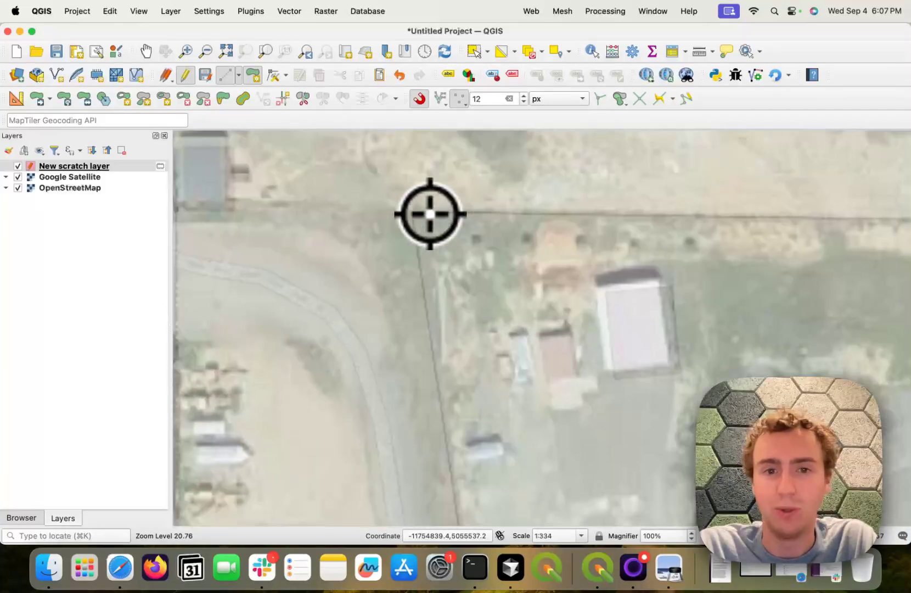
scroll(413, 215, "up", 3)
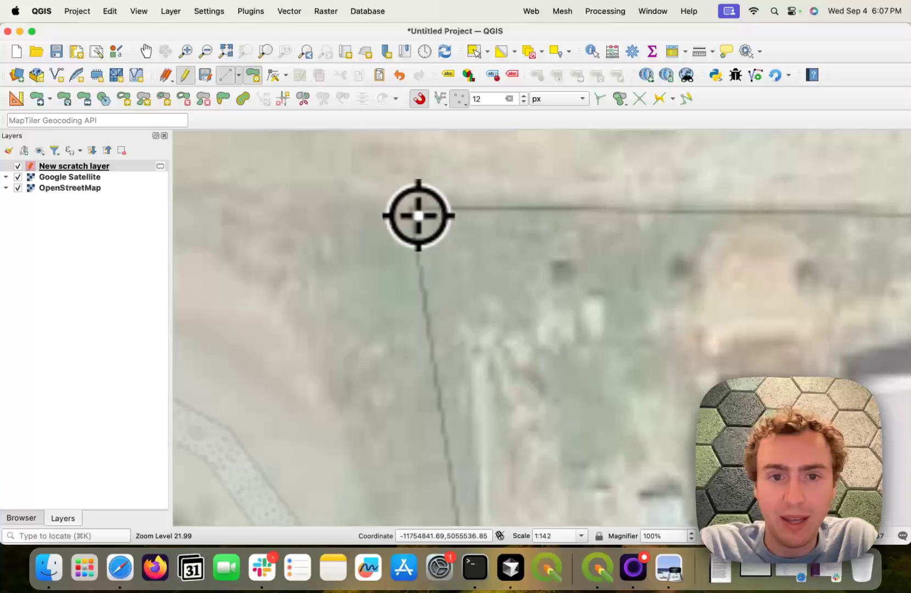
left_click(416, 213)
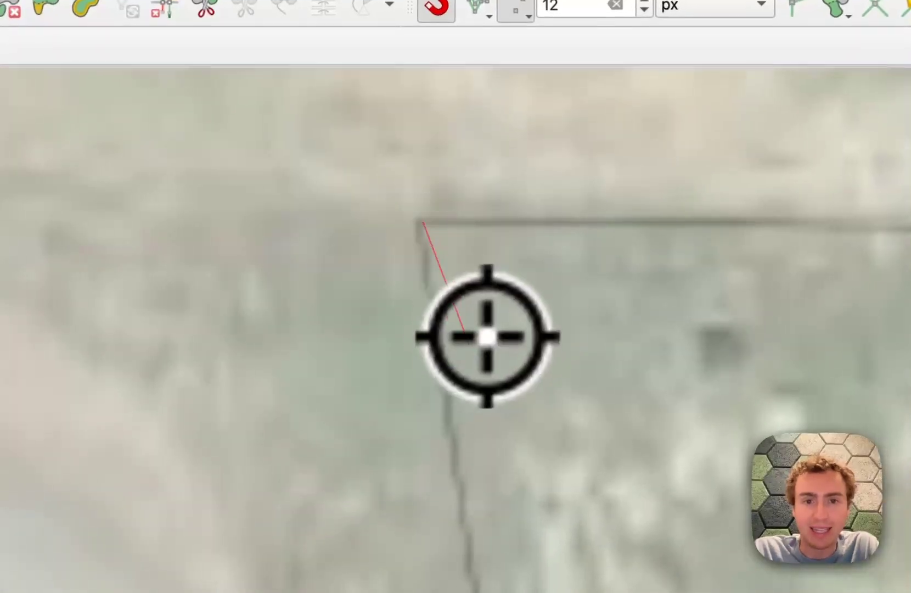
scroll(468, 341, "down", 3)
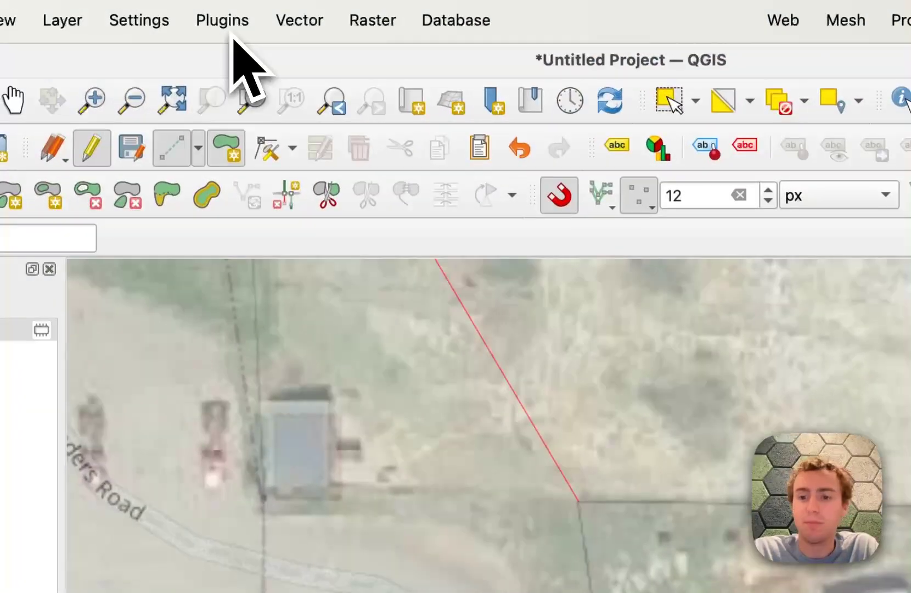
Run Bunting Labs Digitize Land Description on 8558.pdf after previewing the deed PDFs.
left_click(227, 29)
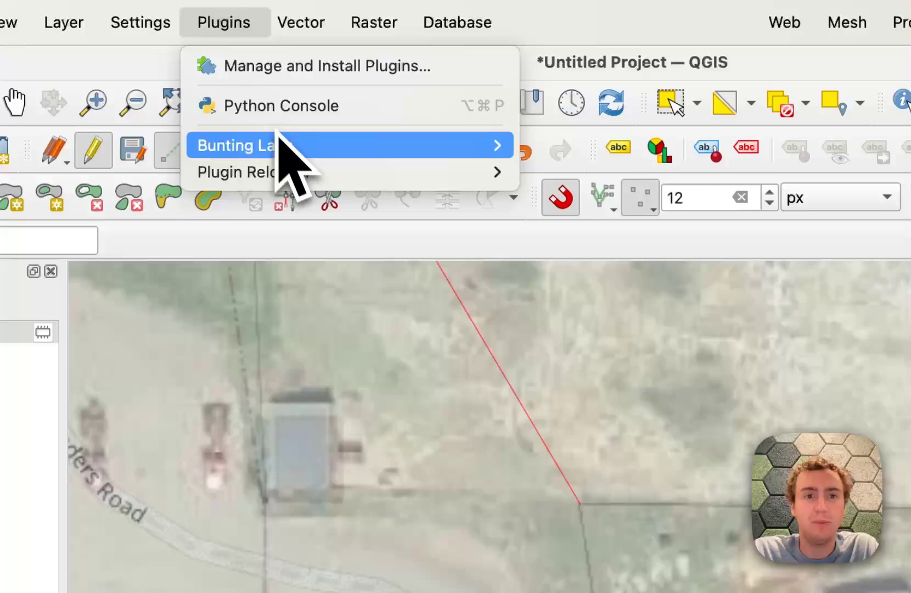
mouse_move(295, 146)
left_click(587, 172)
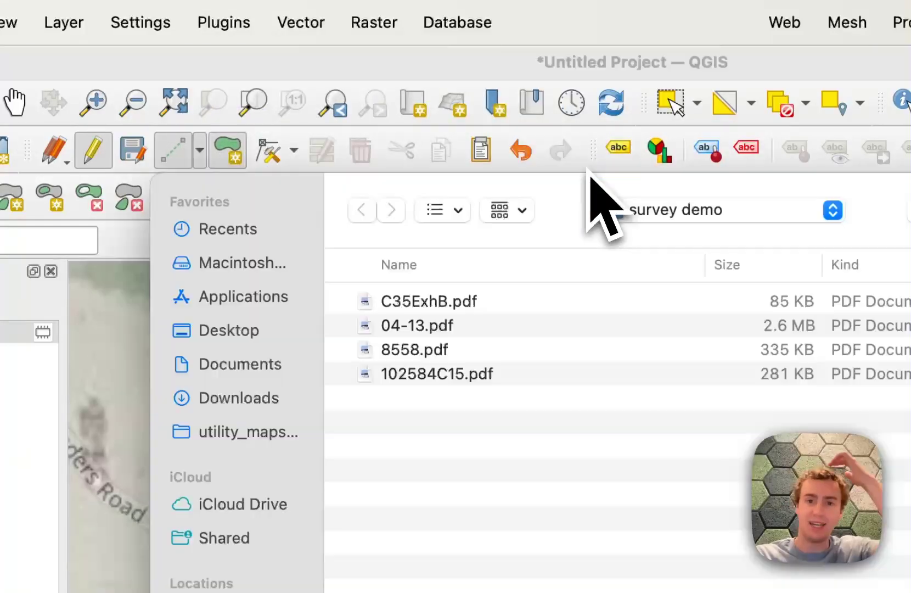
left_click(549, 301)
key("space")
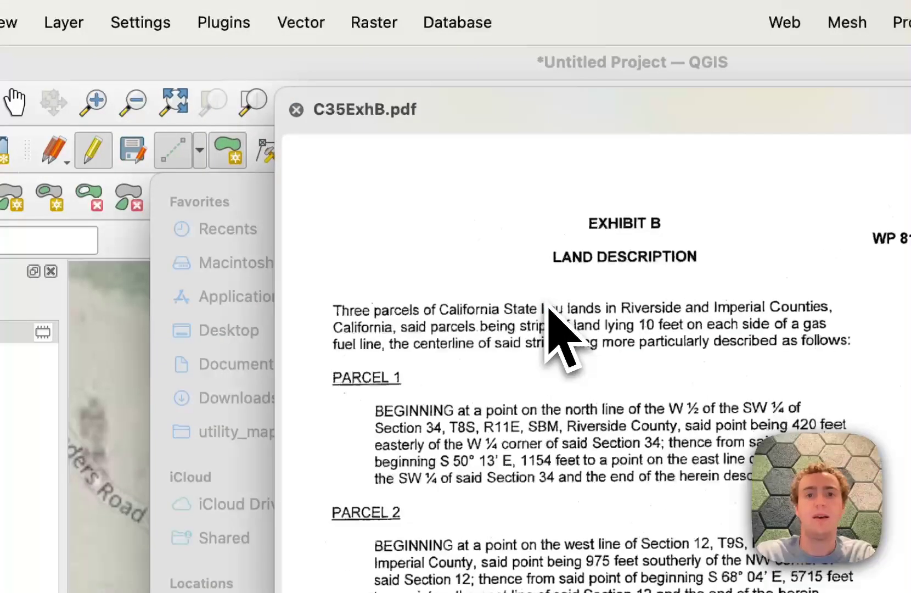
key("Down")
key("Down")
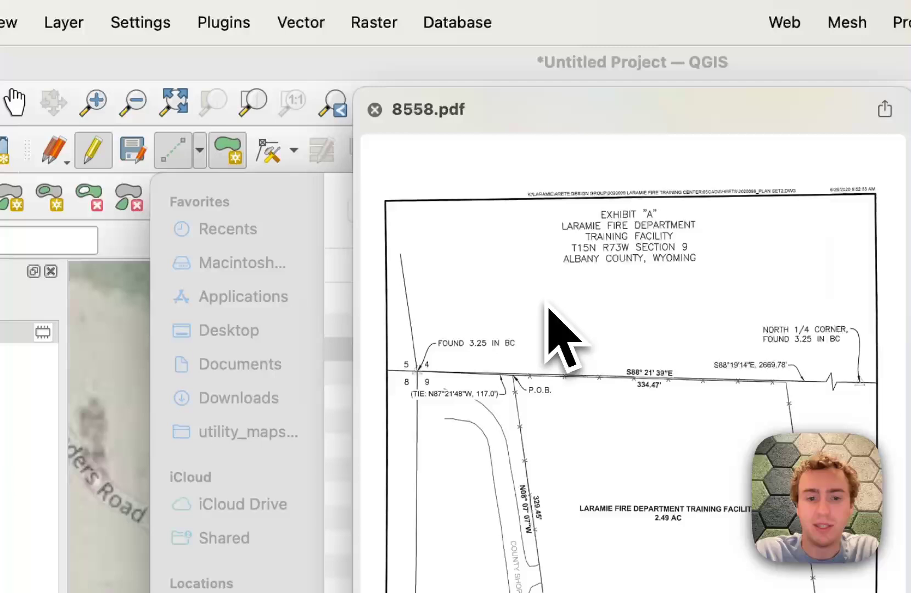
key("space")
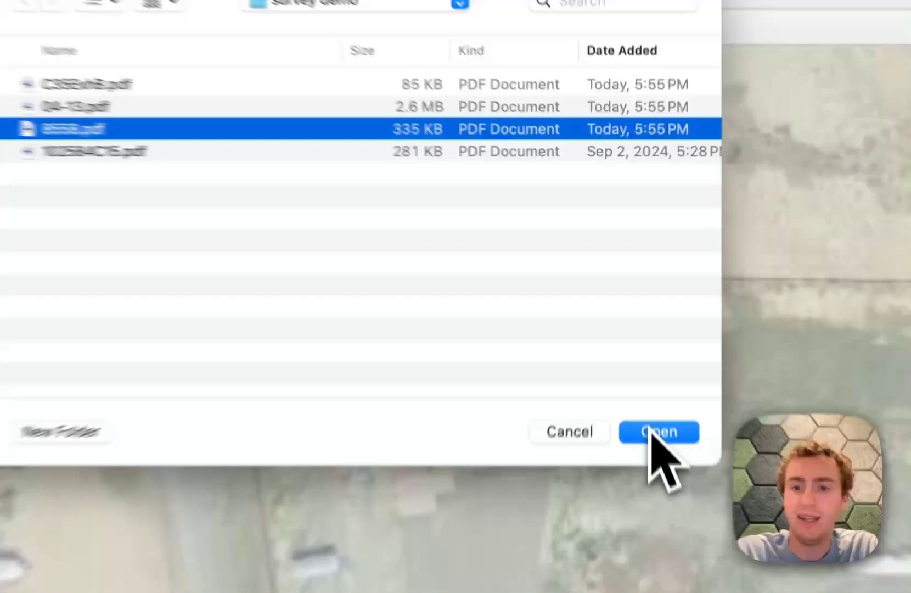
left_click(653, 431)
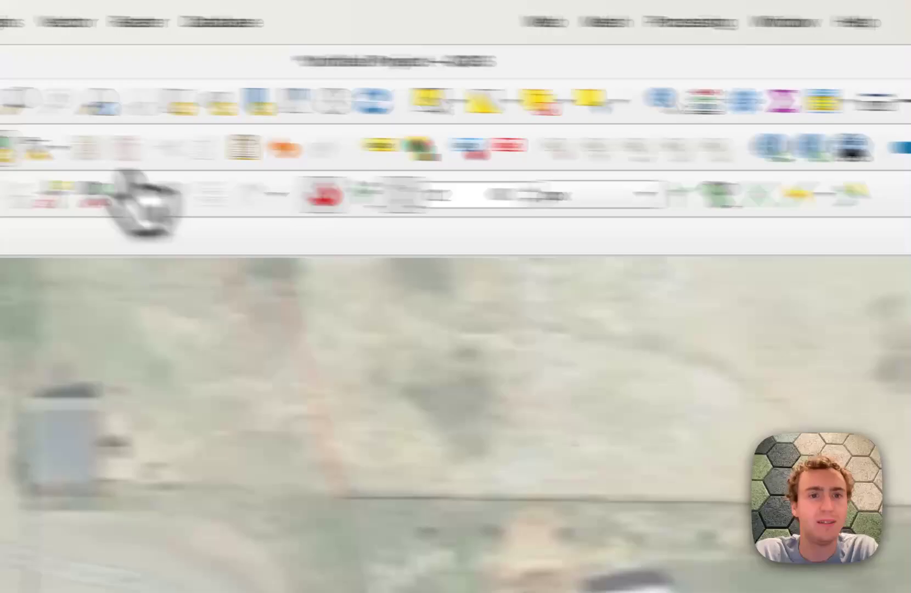
Rerun Digitize Land Description on 8558.pdf and zoom out to view the five-coordinate polygon.
left_click(251, 11)
mouse_move(332, 77)
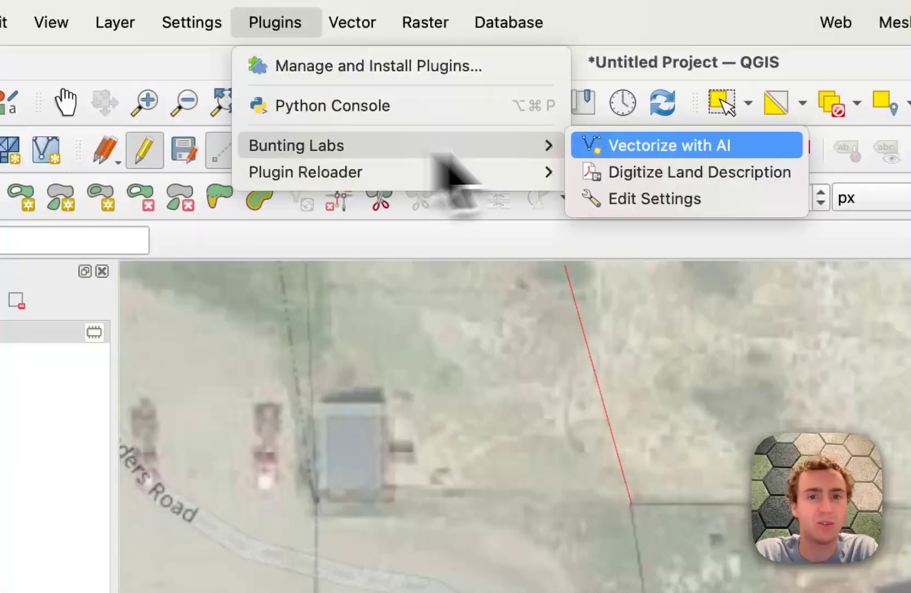
left_click(640, 172)
left_click(575, 348)
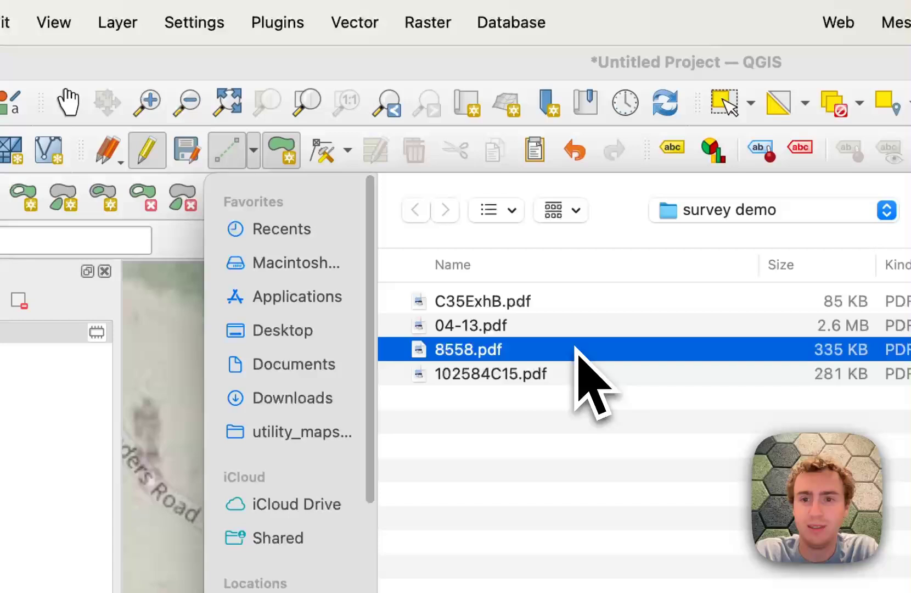
double_click(575, 349)
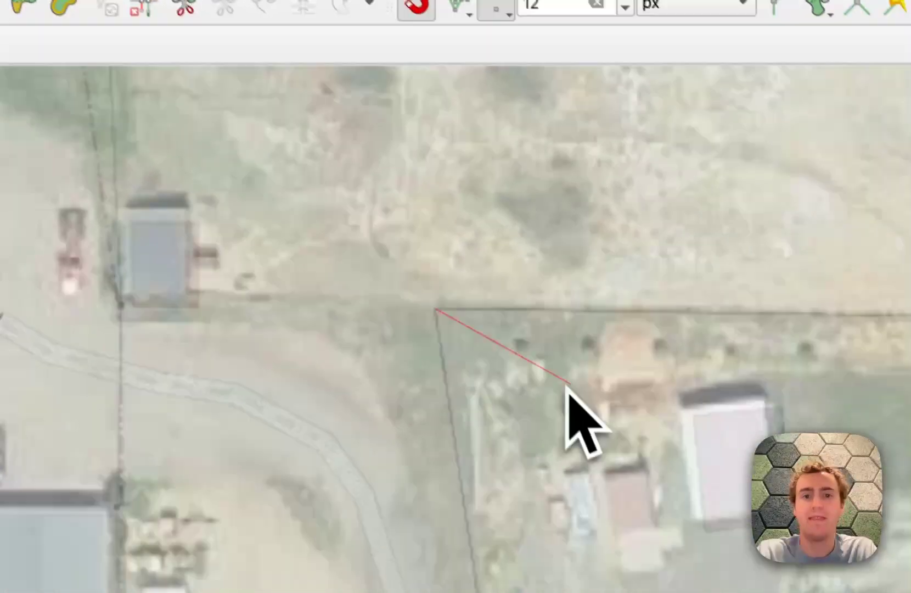
scroll(392, 256, "down", 1)
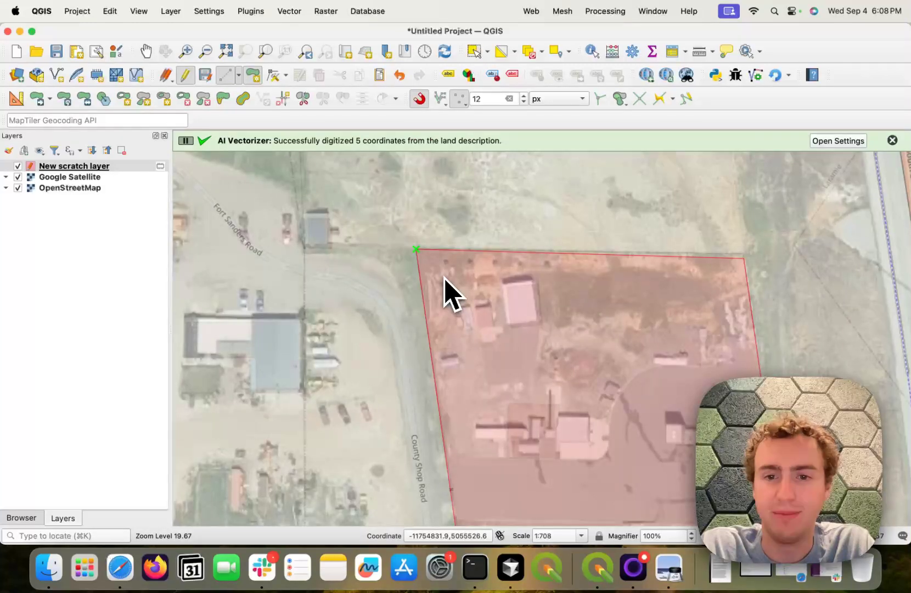
scroll(386, 240, "down", 1)
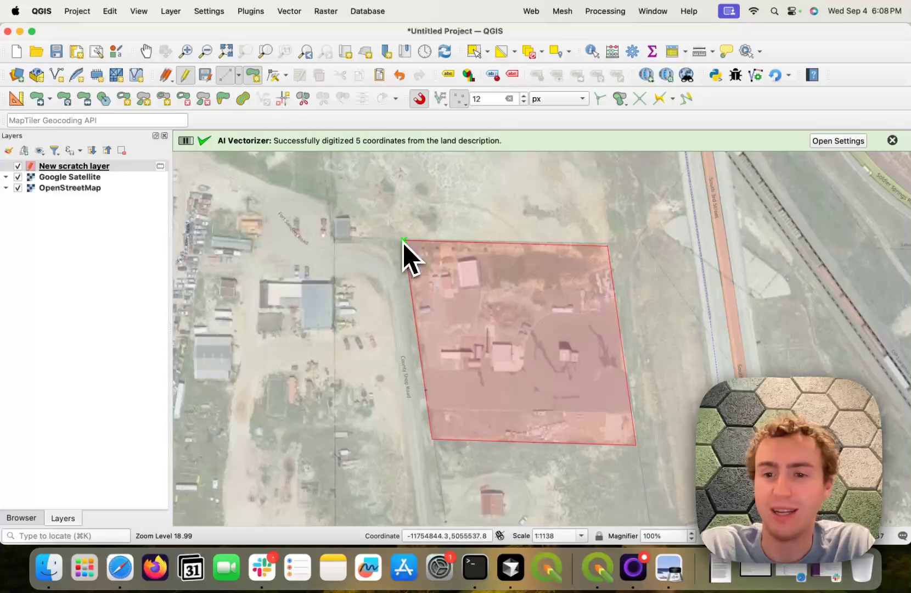
Pan and zoom along the polygon's top and western edges to compare with the fence lines.
mouse_move(403, 243)
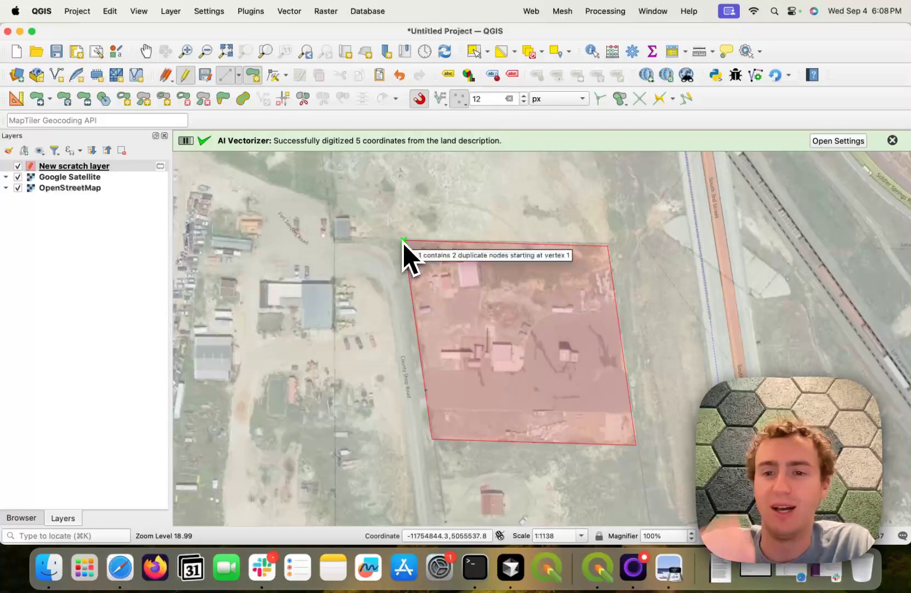
left_click(404, 242)
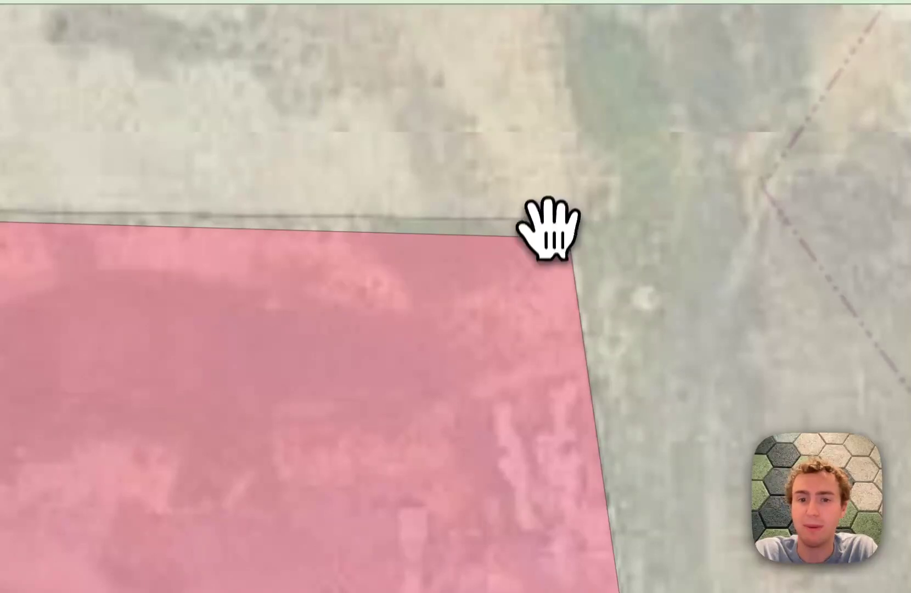
scroll(546, 231, "down", 3)
left_click_drag(525, 260, 549, 173)
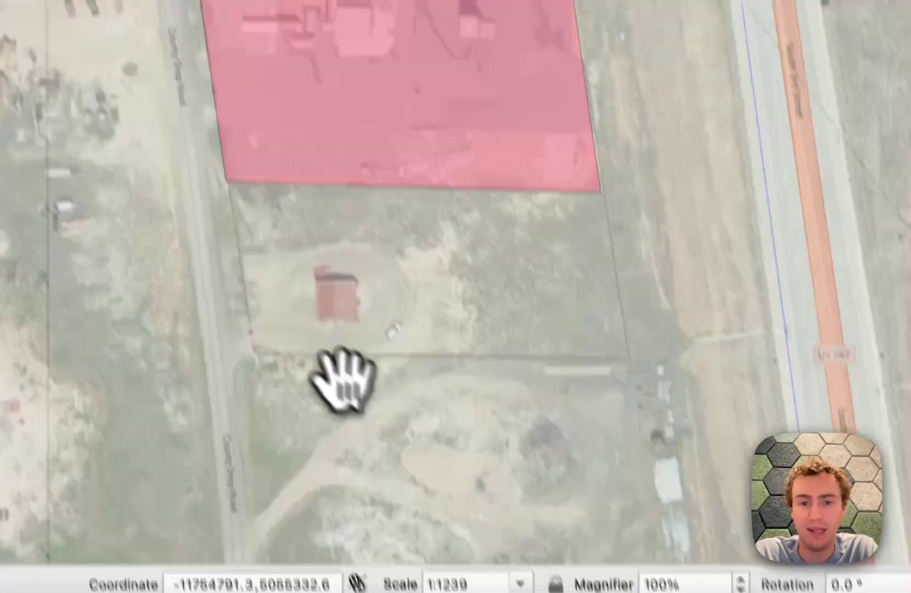
scroll(343, 379, "up", 2)
left_click(400, 338)
left_click_drag(379, 195, 380, 195)
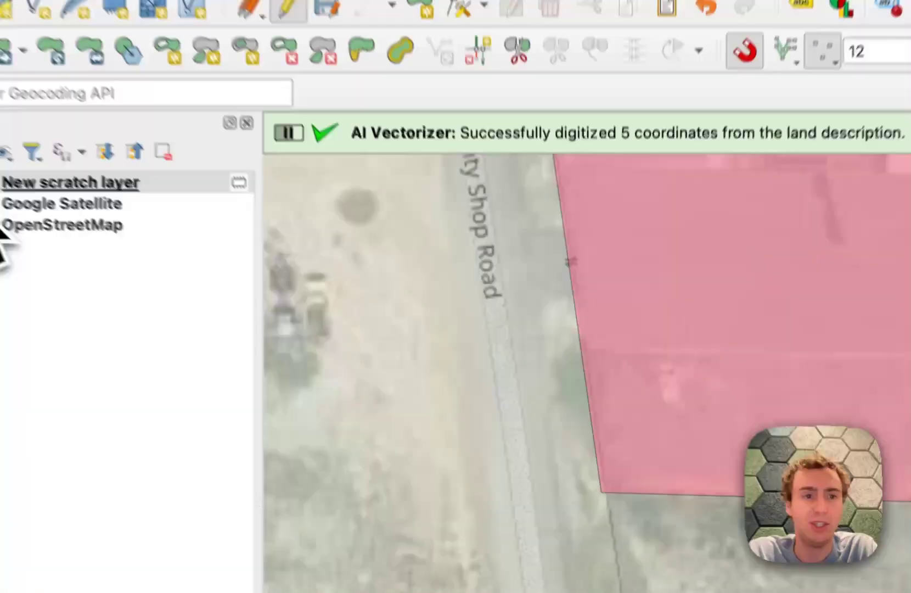
Toggle the scratch layer off and on twice to compare the polygon with the imagery, then recenter it.
left_click(17, 168)
left_click(18, 167)
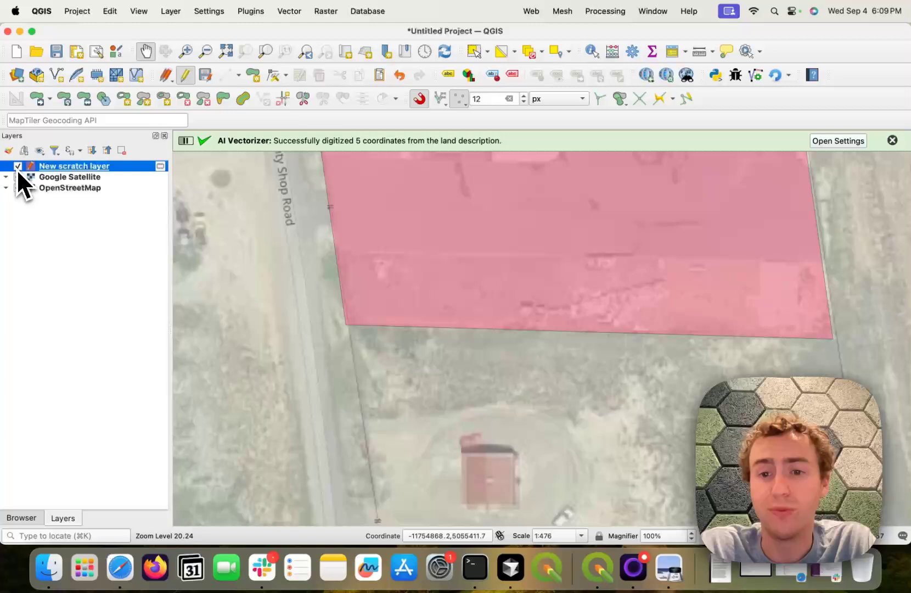
left_click(18, 167)
left_click(18, 167)
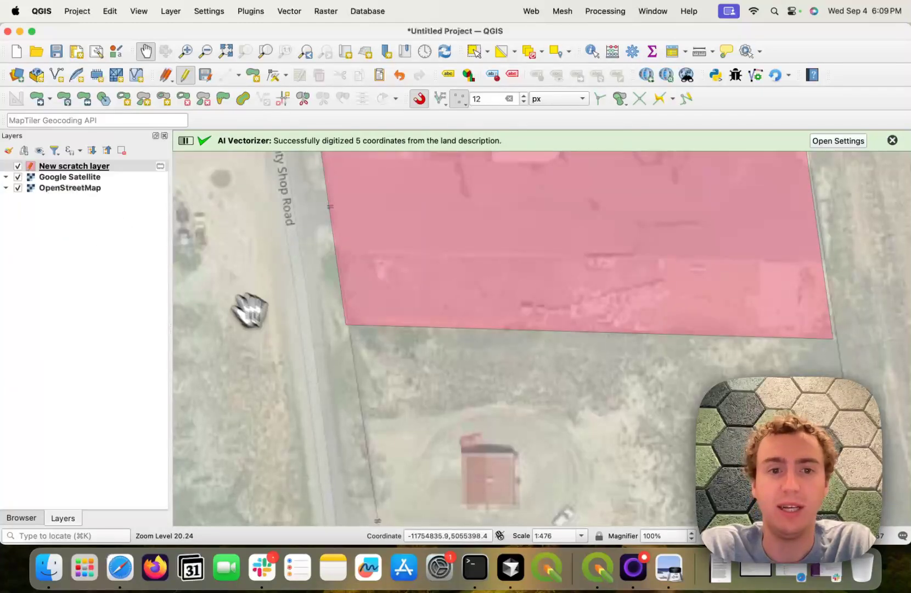
scroll(320, 362, "down", 5)
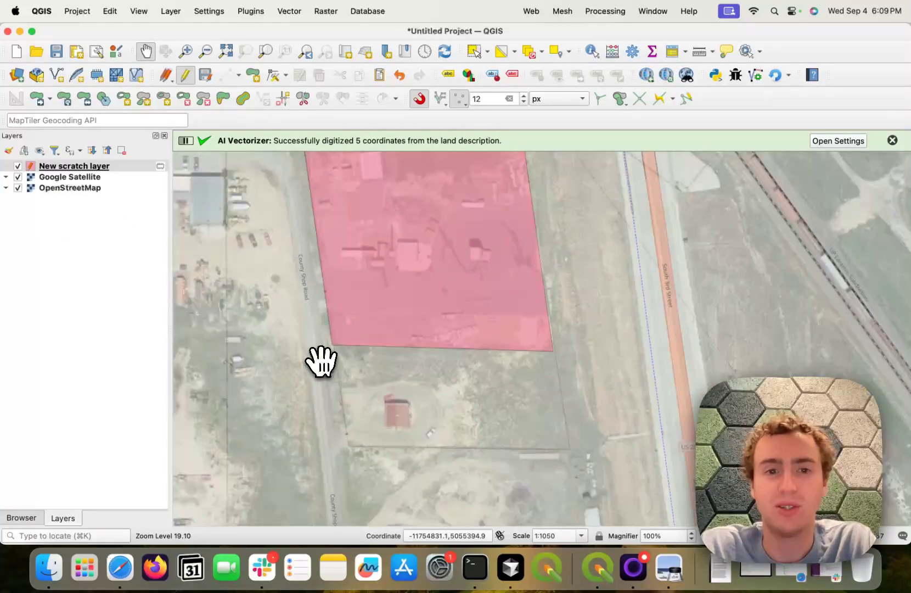
left_click_drag(322, 362, 393, 393)
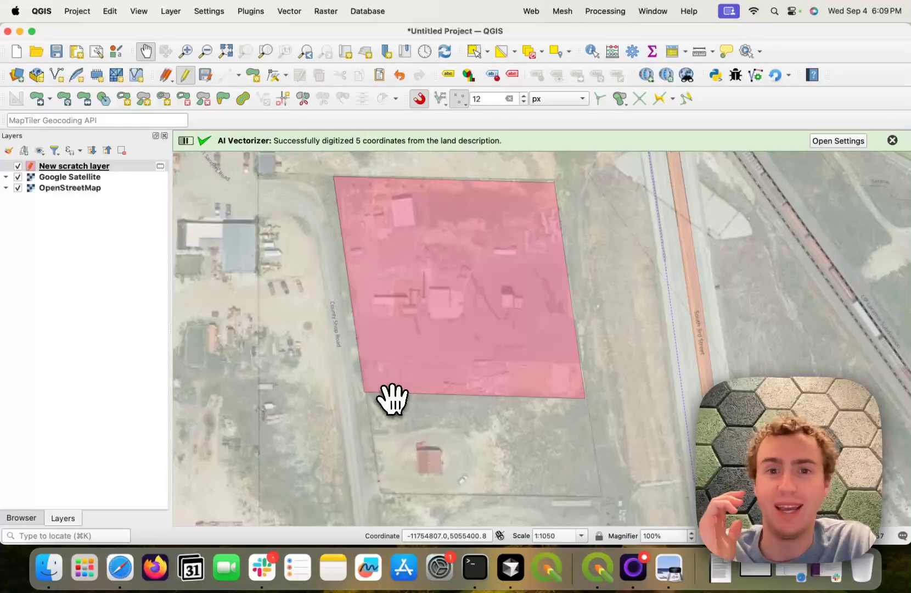
scroll(511, 360, "down", 1)
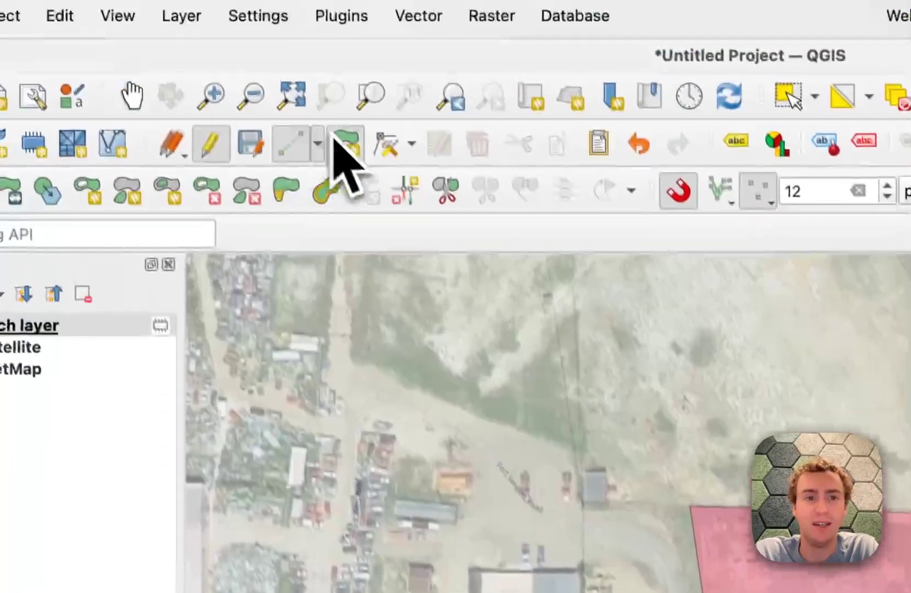
Switch to Add Polygon Feature and zoom in to begin a second polygon.
left_click(325, 85)
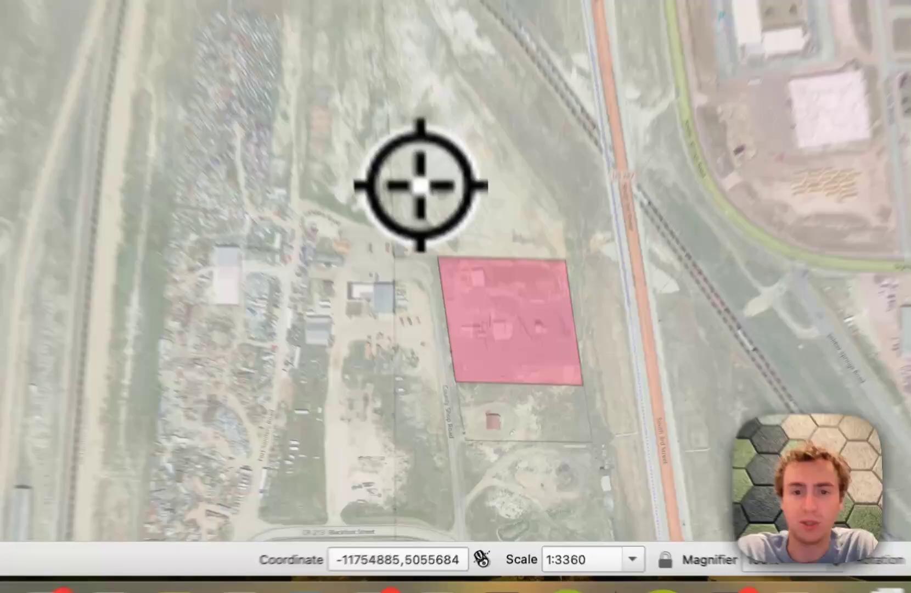
scroll(453, 286, "up", 2)
scroll(453, 286, "up", 1)
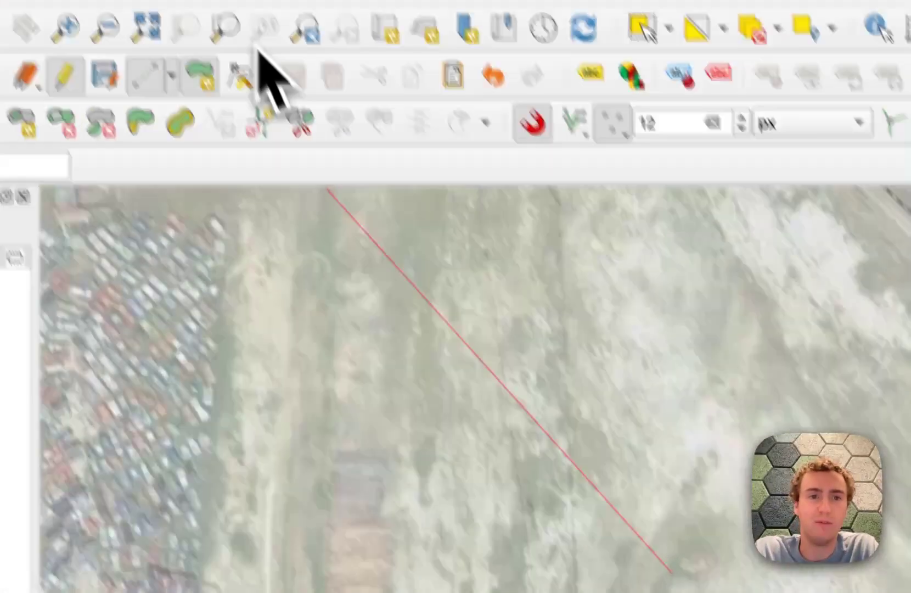
From Digitize Land Description's file dialog, Quick Look C35ExhB.pdf and then the 04-13.pdf plat.
left_click(240, 18)
mouse_move(313, 153)
left_click(601, 164)
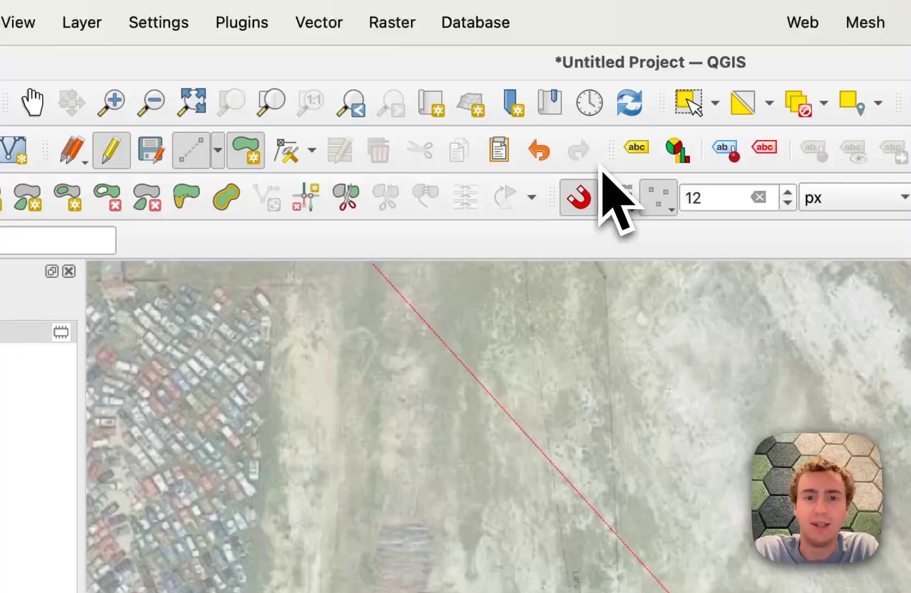
left_click(392, 204)
key("space")
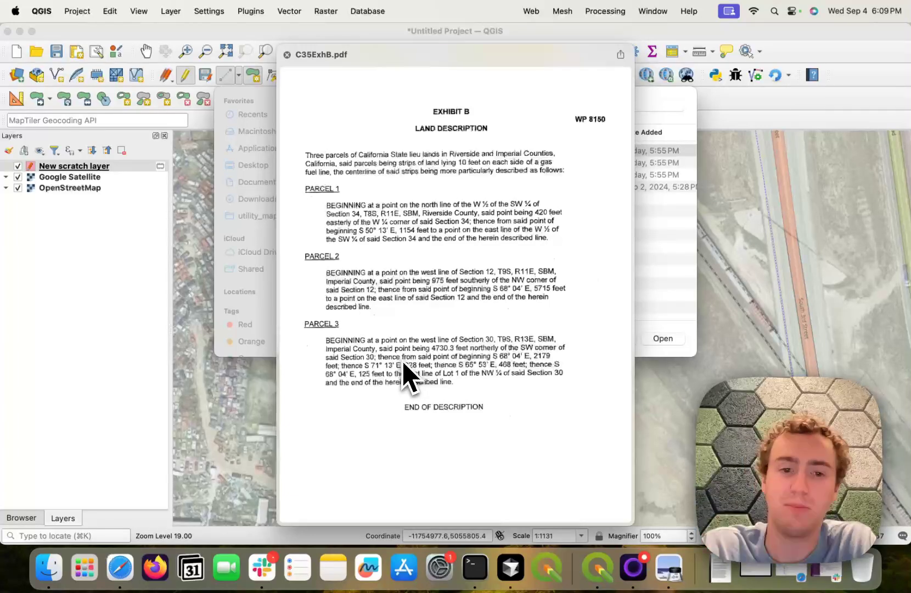
key("space")
key("Down")
key("space")
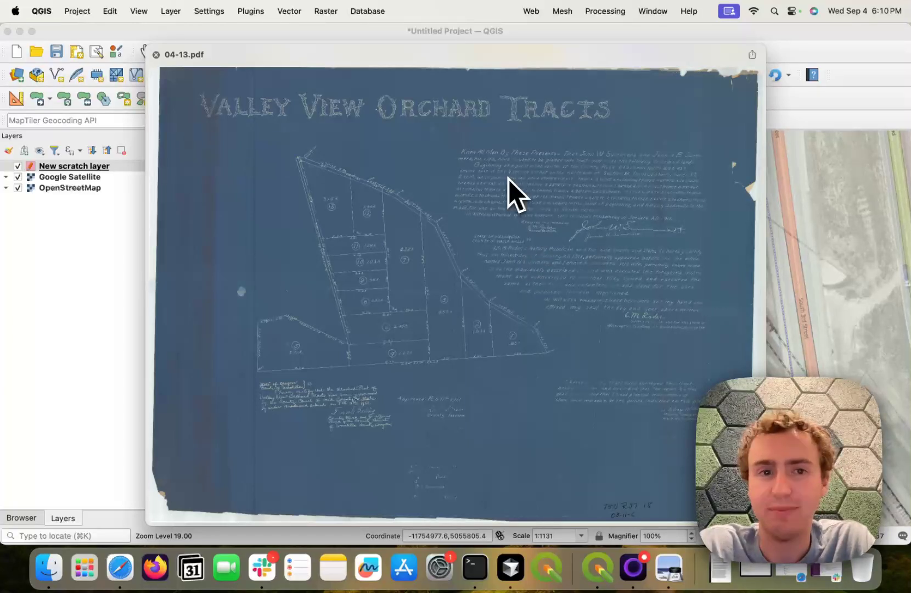
Open 04-13.pdf in Preview and zoom into the dedication's bearing-and-chain boundary calls.
double_click(466, 186)
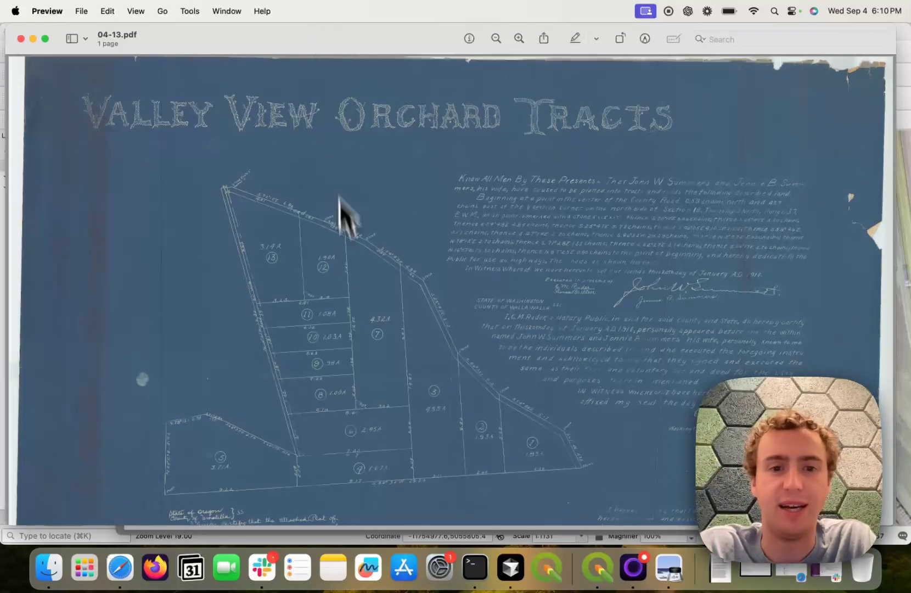
scroll(349, 284, "up", 5)
scroll(350, 284, "right", 10)
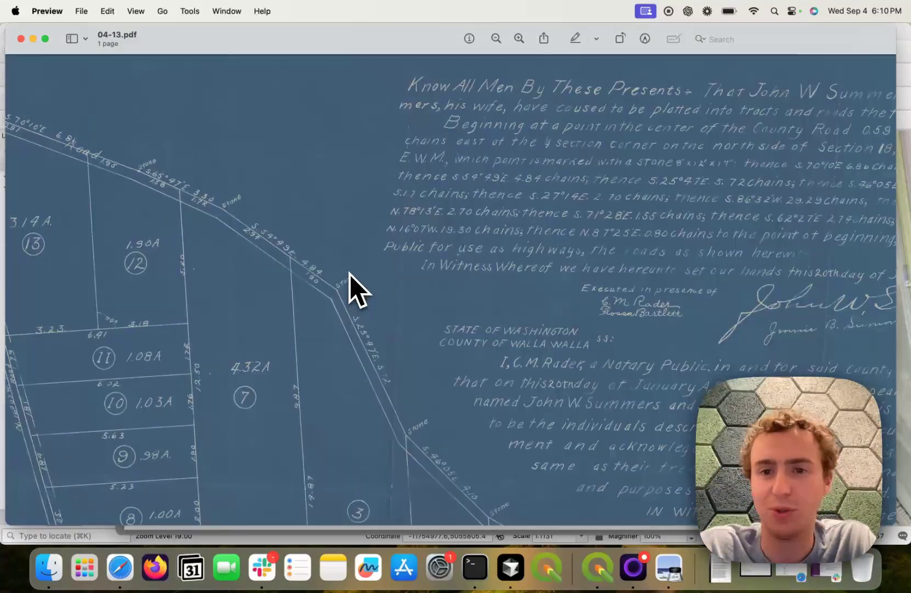
scroll(350, 273, "up", 2)
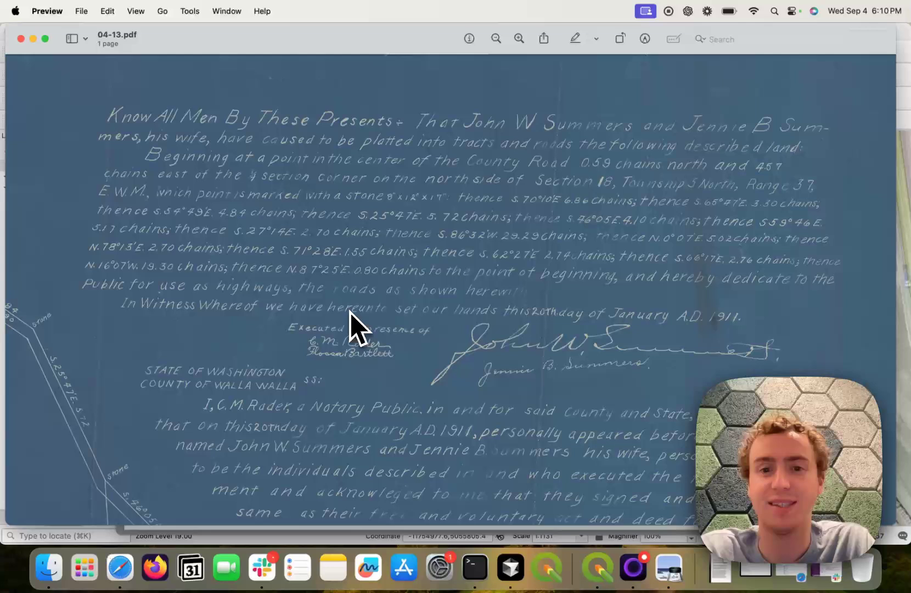
scroll(585, 255, "up", 5)
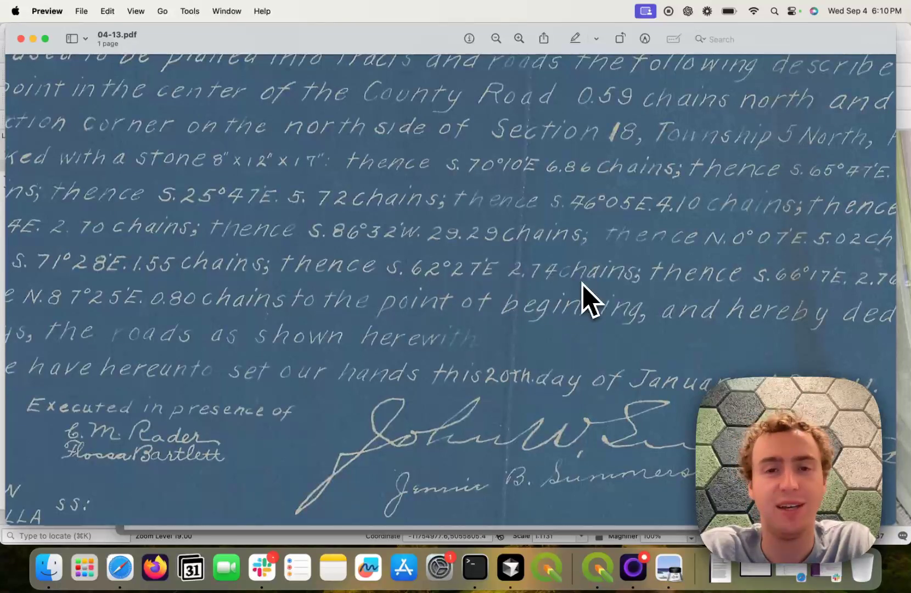
scroll(583, 283, "down", 5)
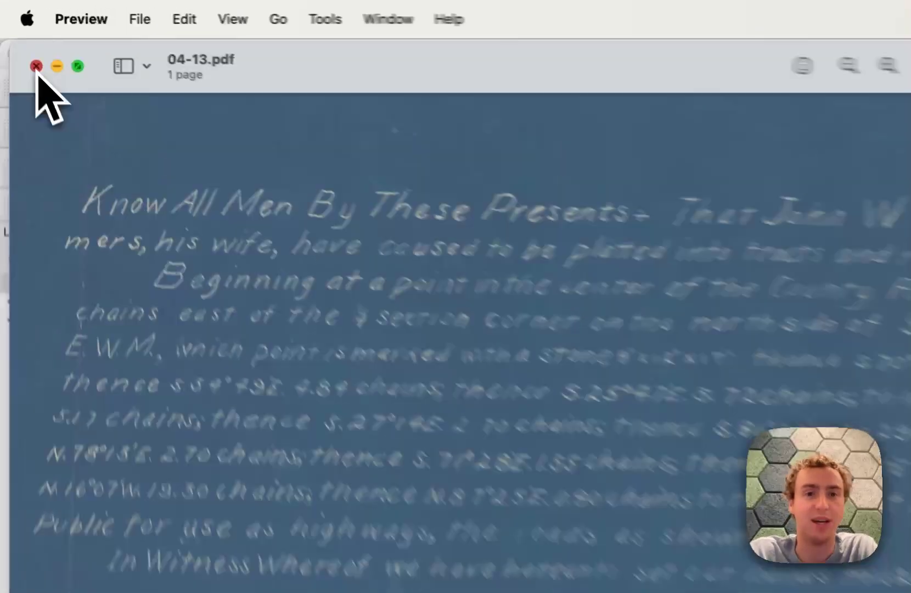
Close the 04-13.pdf Preview window to return to QGIS.
left_click(20, 38)
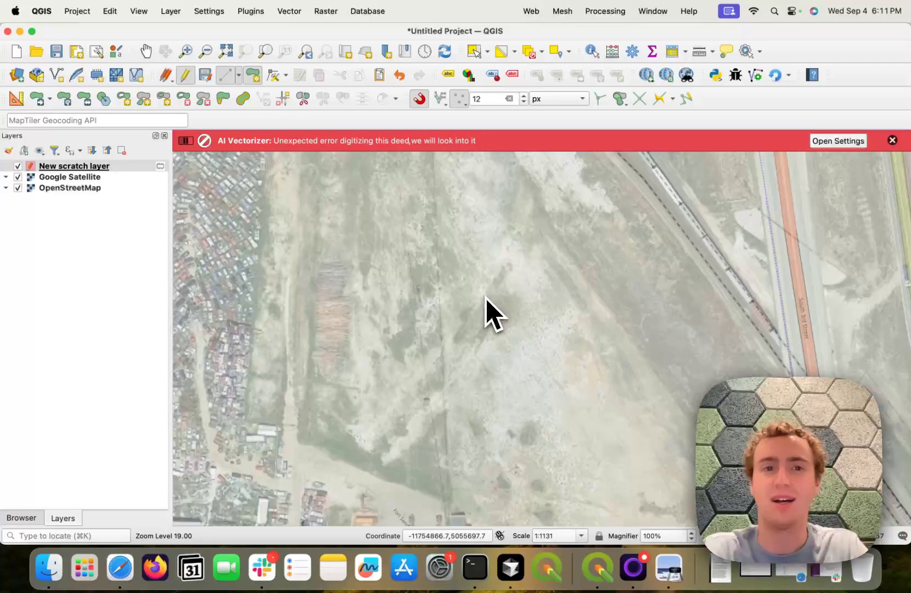
Place a starting point, then preview the 102584C15.pdf deed in Digitize Land Description and cancel.
left_click(481, 310)
left_click(250, 11)
mouse_move(324, 74)
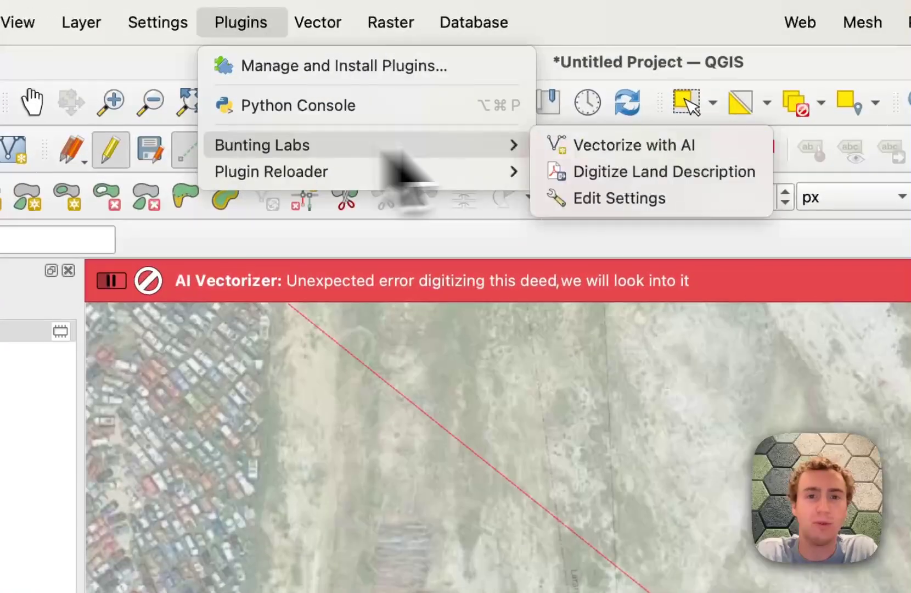
left_click(625, 172)
left_click(419, 273)
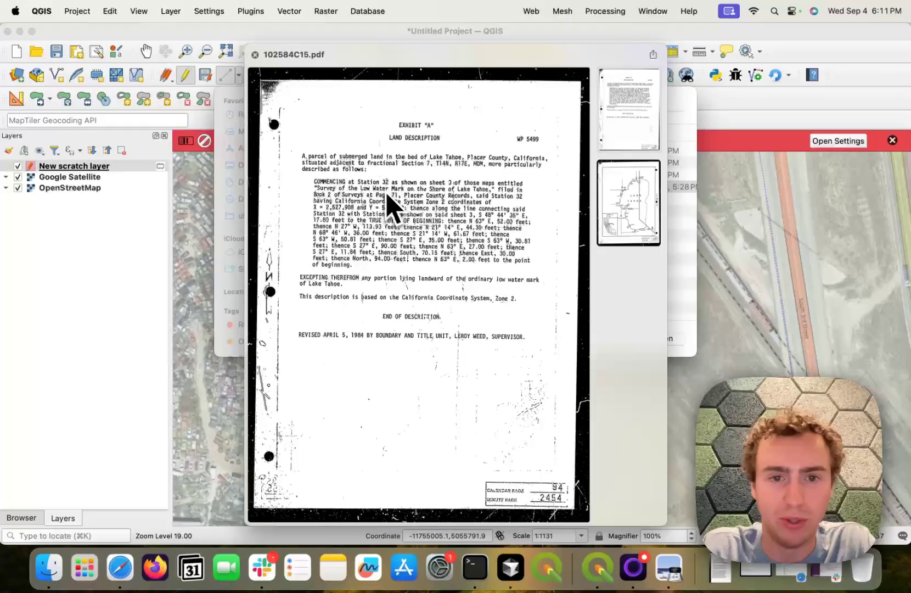
key("space")
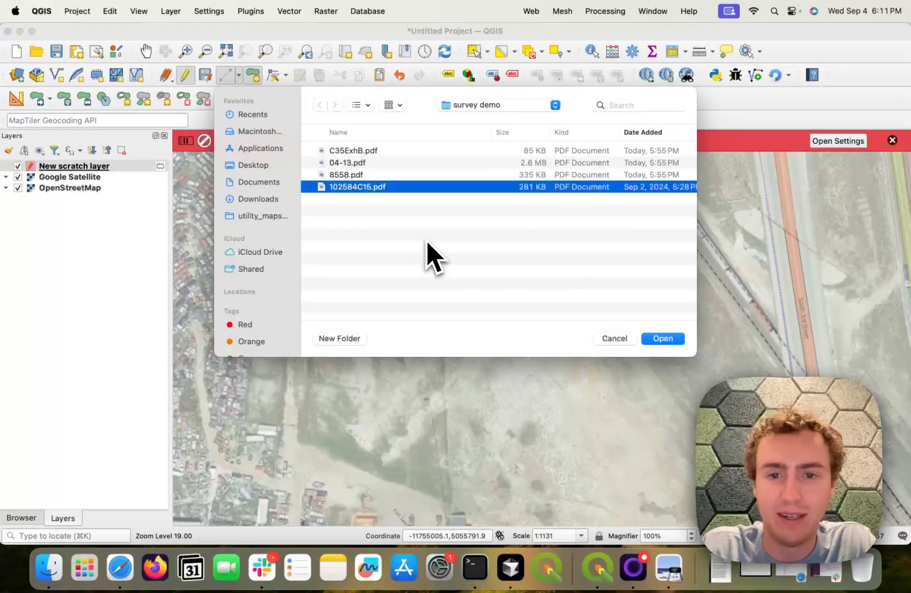
left_click(599, 337)
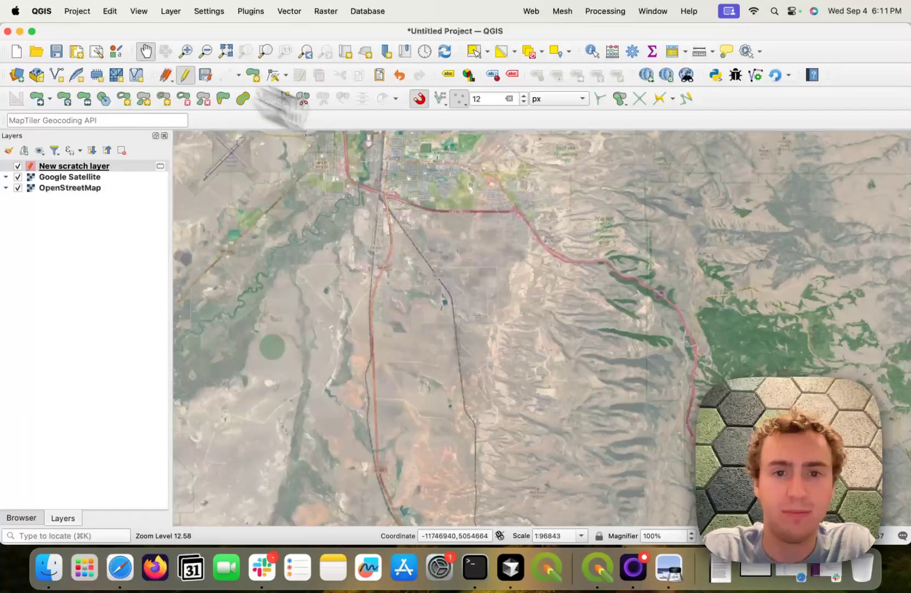
Pan and zoom the satellite map to the Lake Tahoe pier beside the sandy beach.
scroll(523, 223, "down", 5)
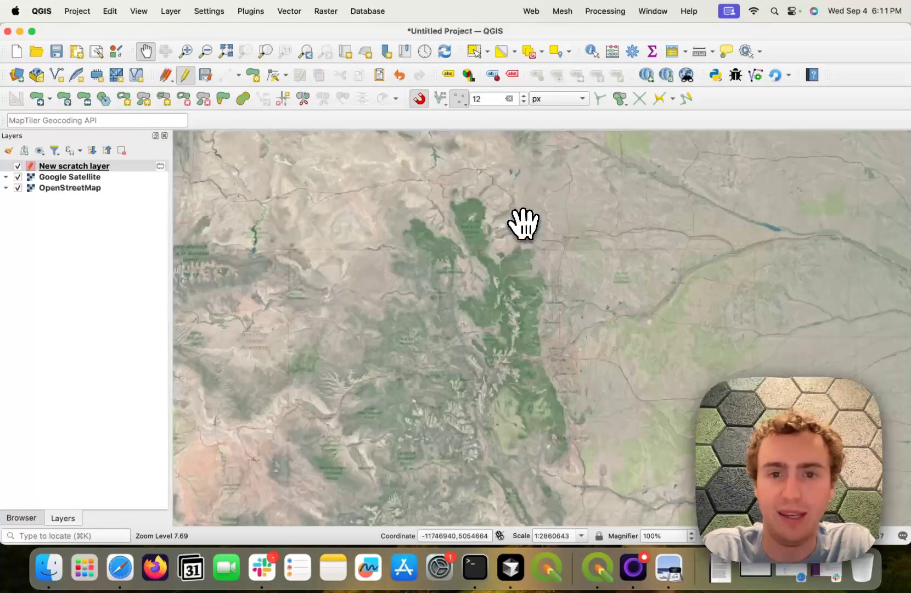
scroll(521, 222, "down", 3)
left_click_drag(513, 232, 516, 332)
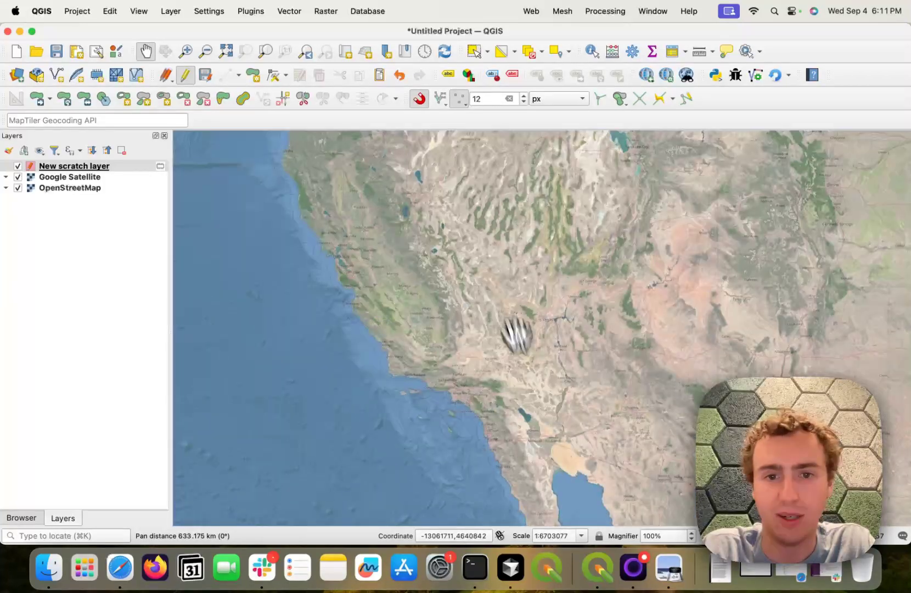
scroll(472, 291, "up", 5)
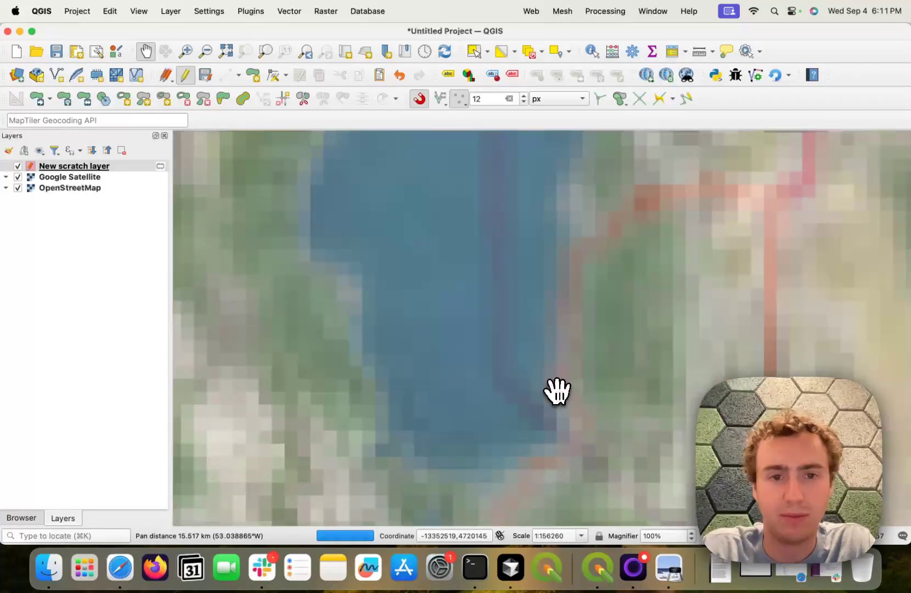
scroll(464, 320, "up", 5)
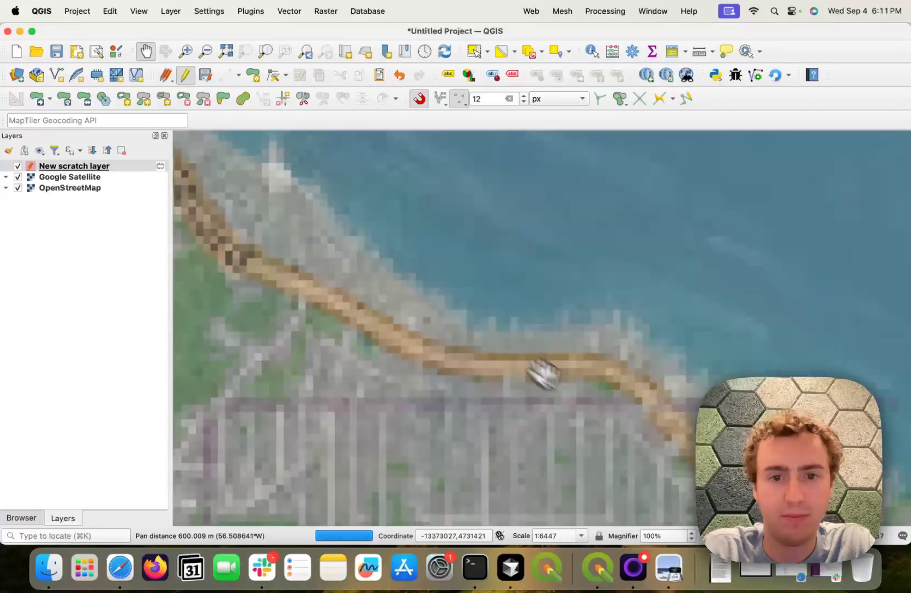
left_click_drag(437, 284, 393, 254)
scroll(380, 242, "up", 3)
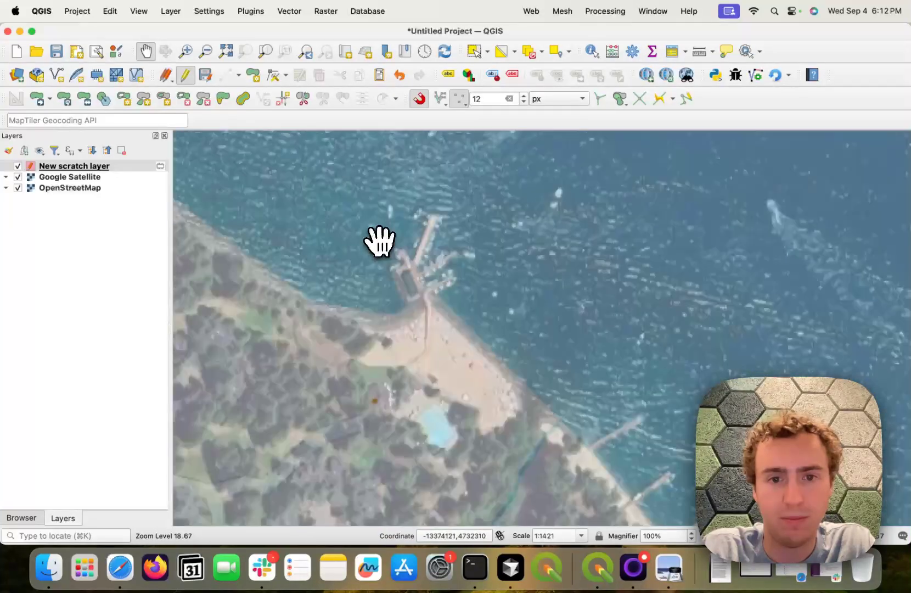
scroll(379, 241, "up", 3)
left_click_drag(457, 313, 473, 313)
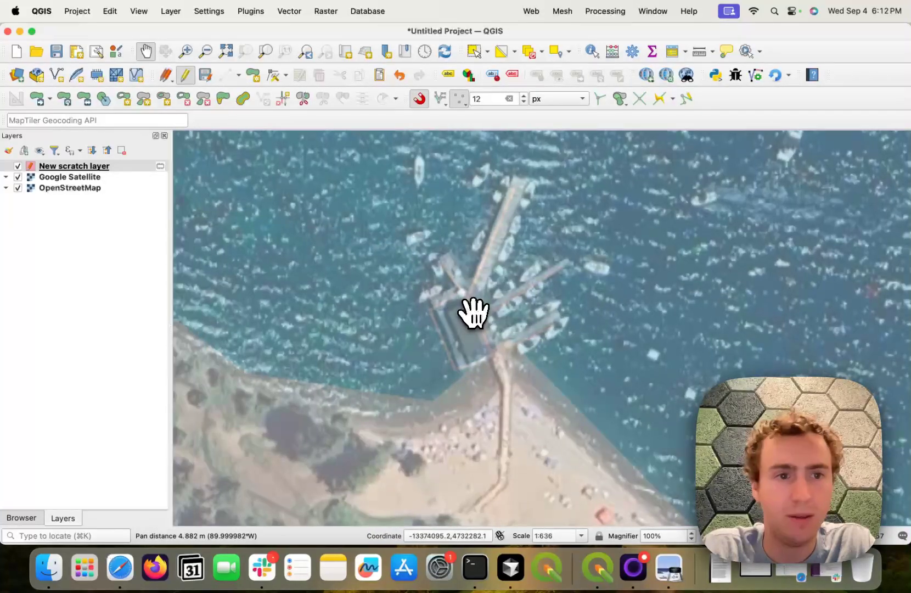
Switch to Add Line Feature and mark the deed's starting point at the pier base.
left_click(225, 74)
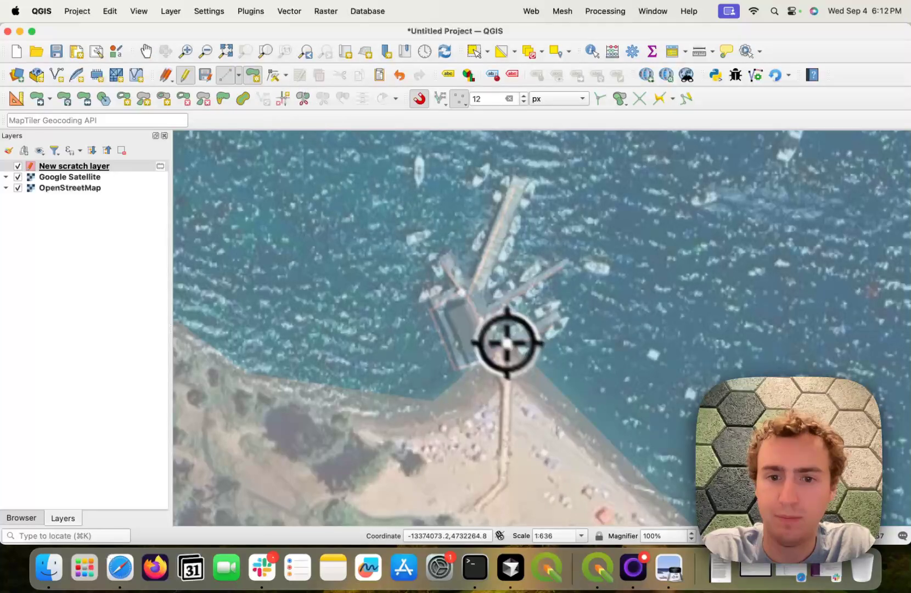
scroll(508, 343, "up", 3)
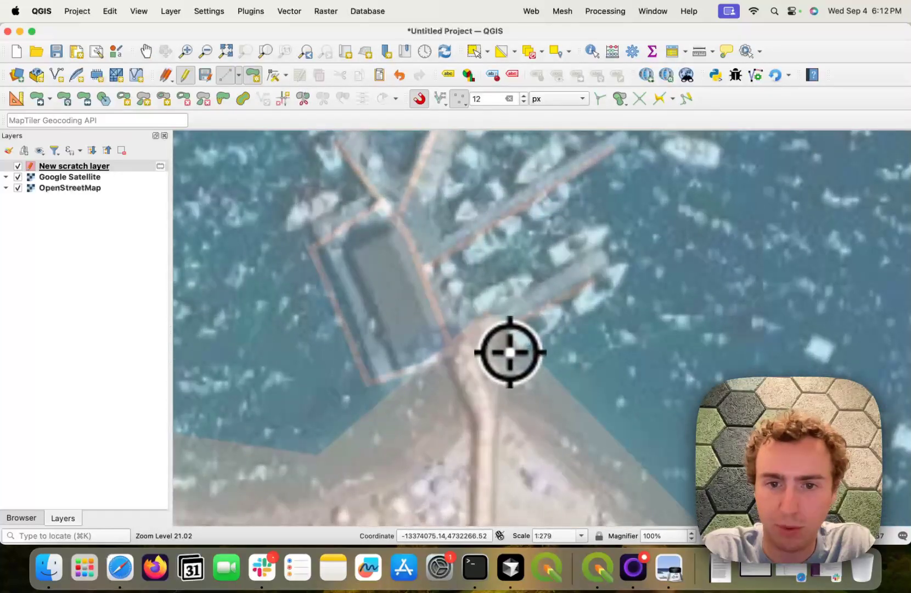
scroll(527, 357, "down", 1)
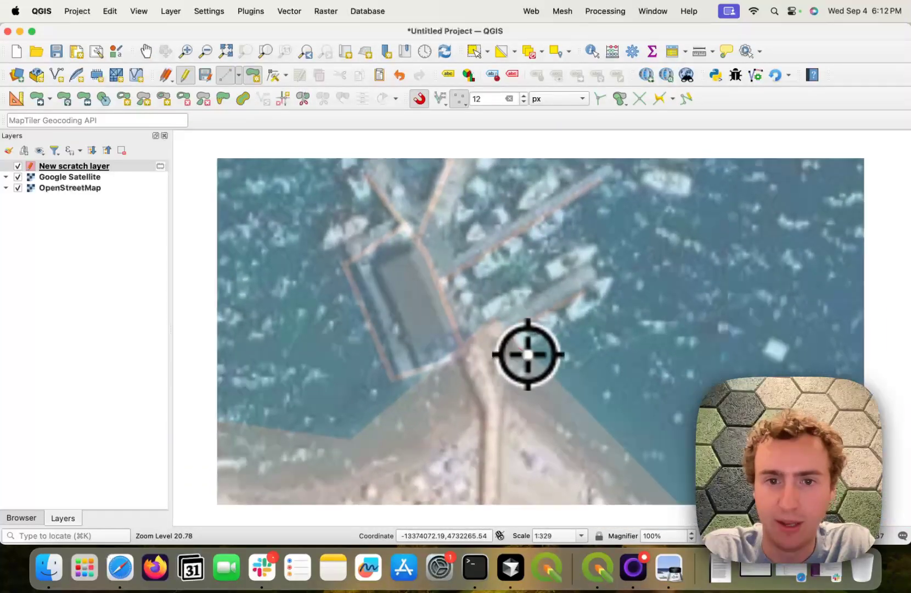
scroll(527, 354, "down", 1)
left_click(522, 351)
Digitize 102584C15.pdf with Bunting Labs, producing a 16-coordinate polygon over the pier.
left_click(251, 11)
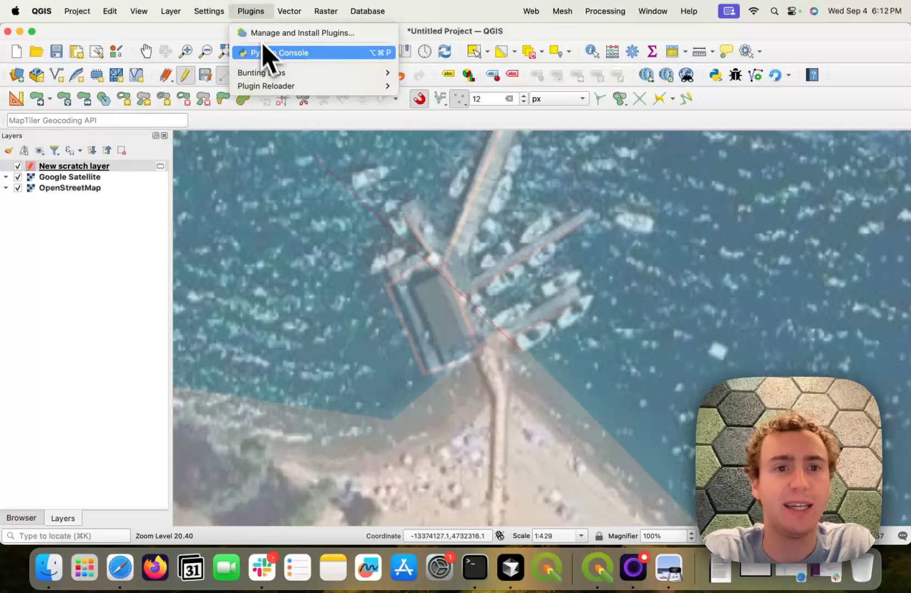
mouse_move(283, 74)
left_click(418, 82)
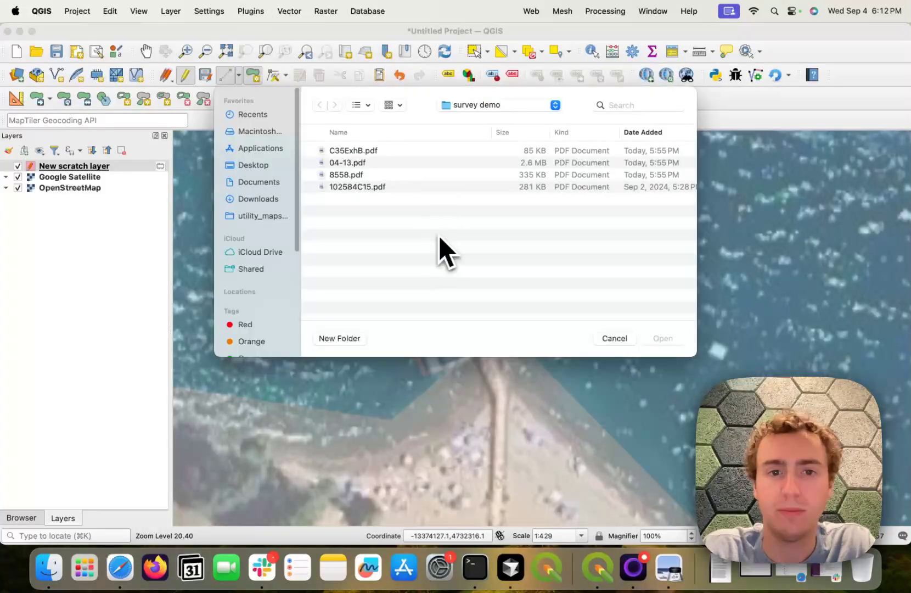
left_click(396, 193)
key("space")
key("space")
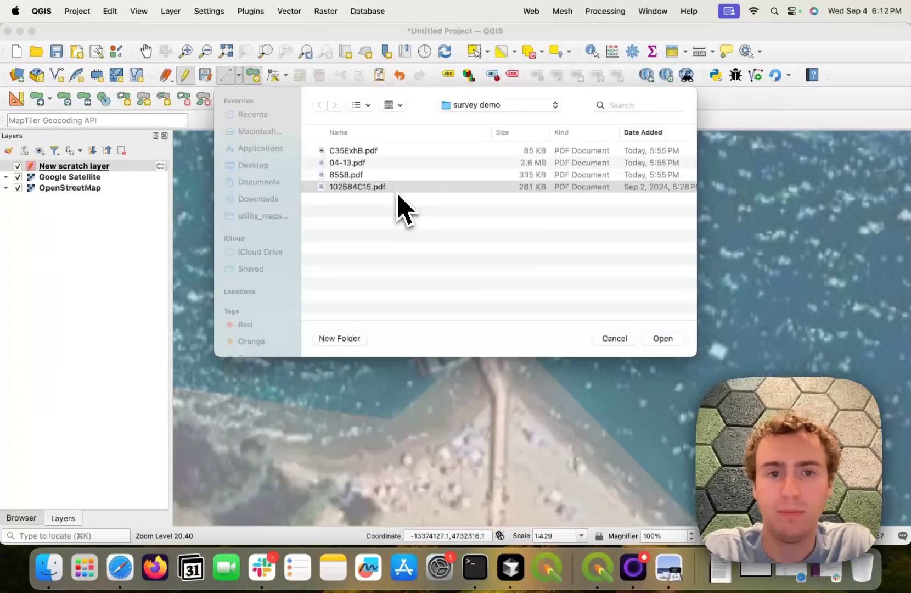
key("Up")
key("Up")
key("Down")
key("Down")
key("Return")
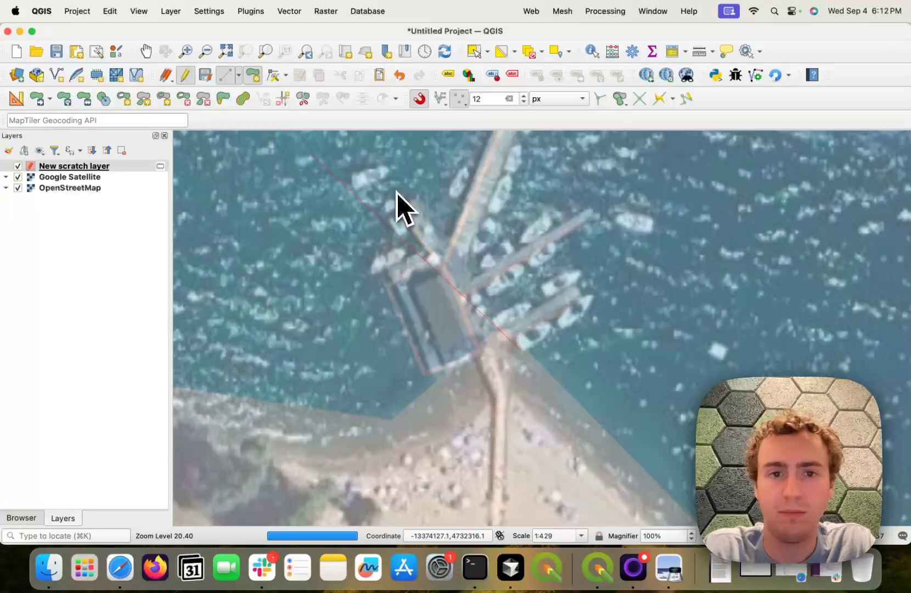
scroll(494, 331, "down", 1)
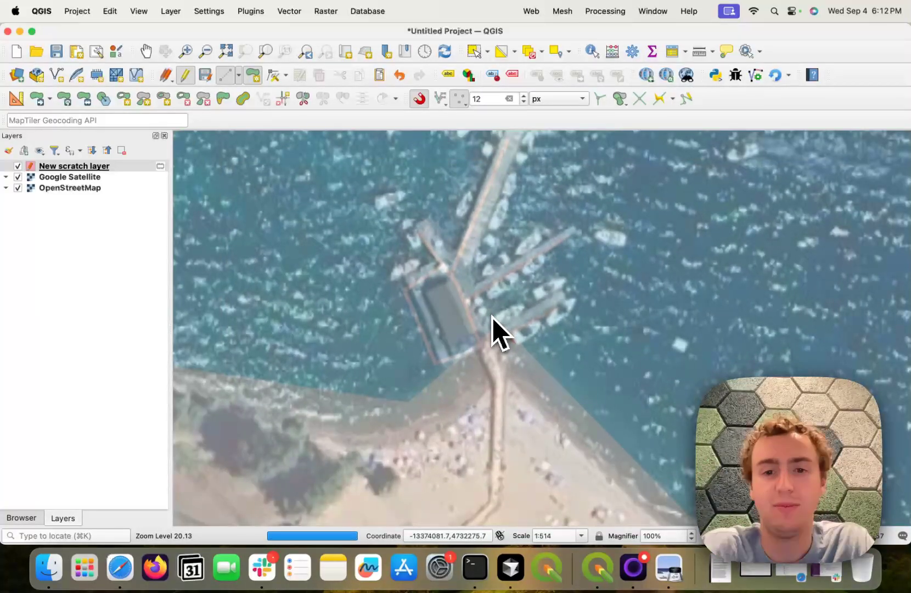
scroll(494, 324, "down", 2)
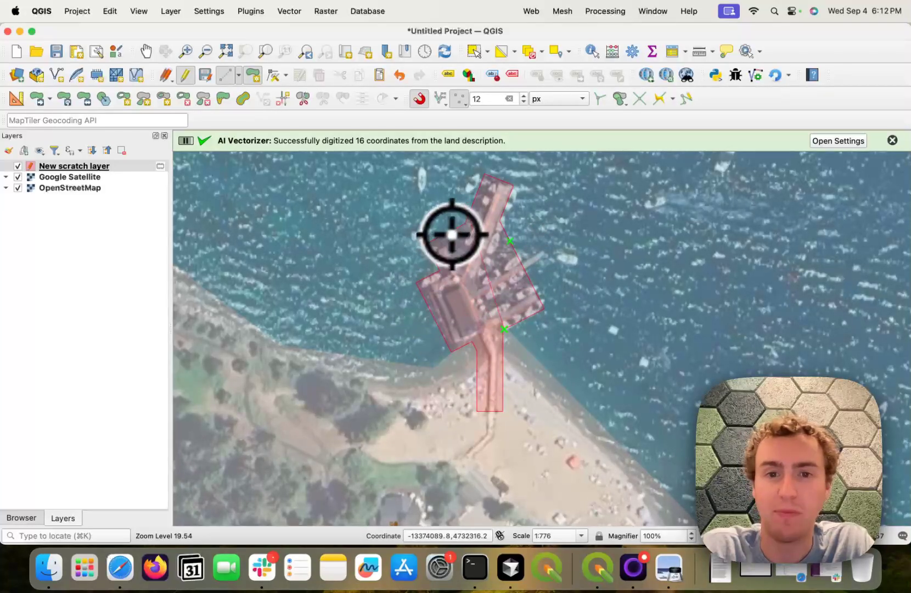
Close the 16-vertex deed outline into a filled pink polygon over the lakeside pier and walkway.
right_click(506, 220)
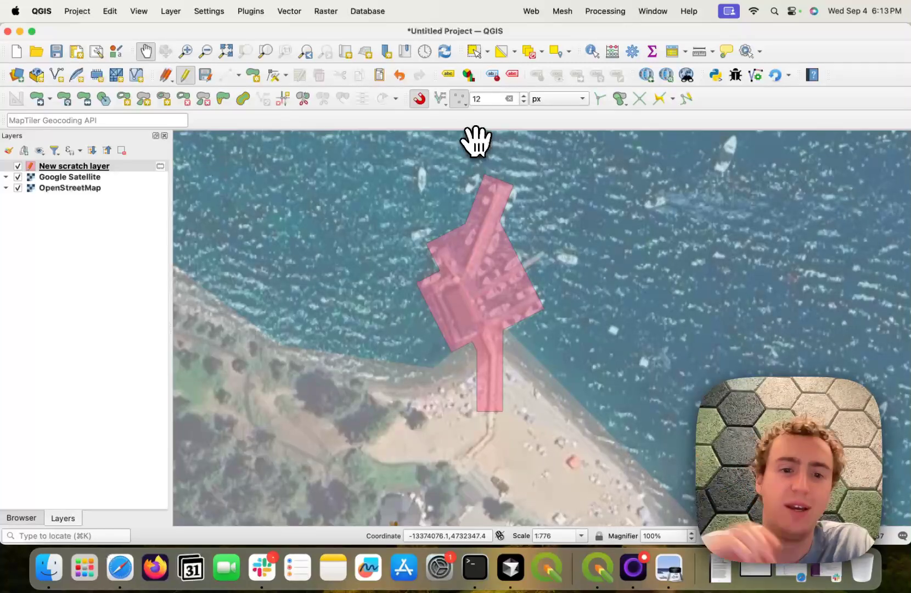
scroll(479, 198, "down", 1)
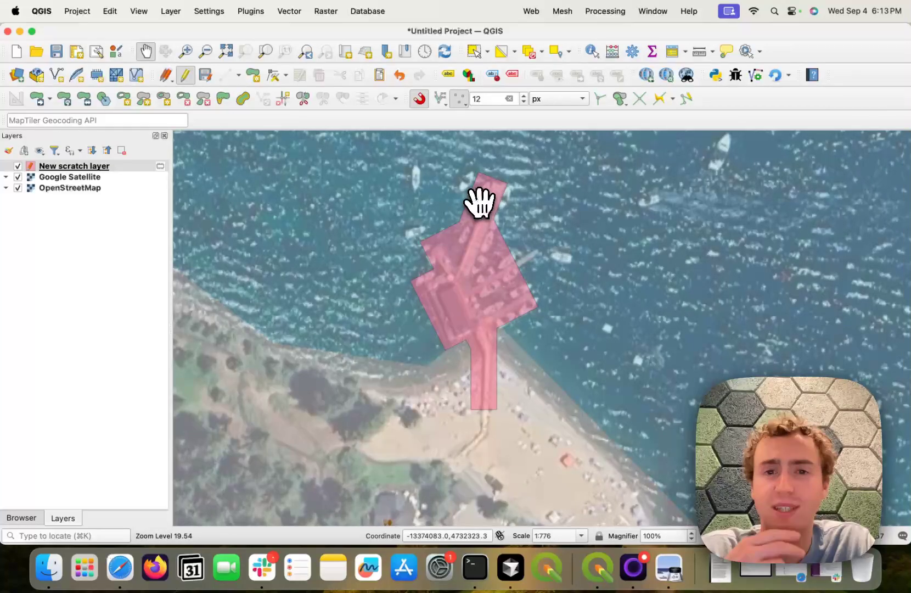